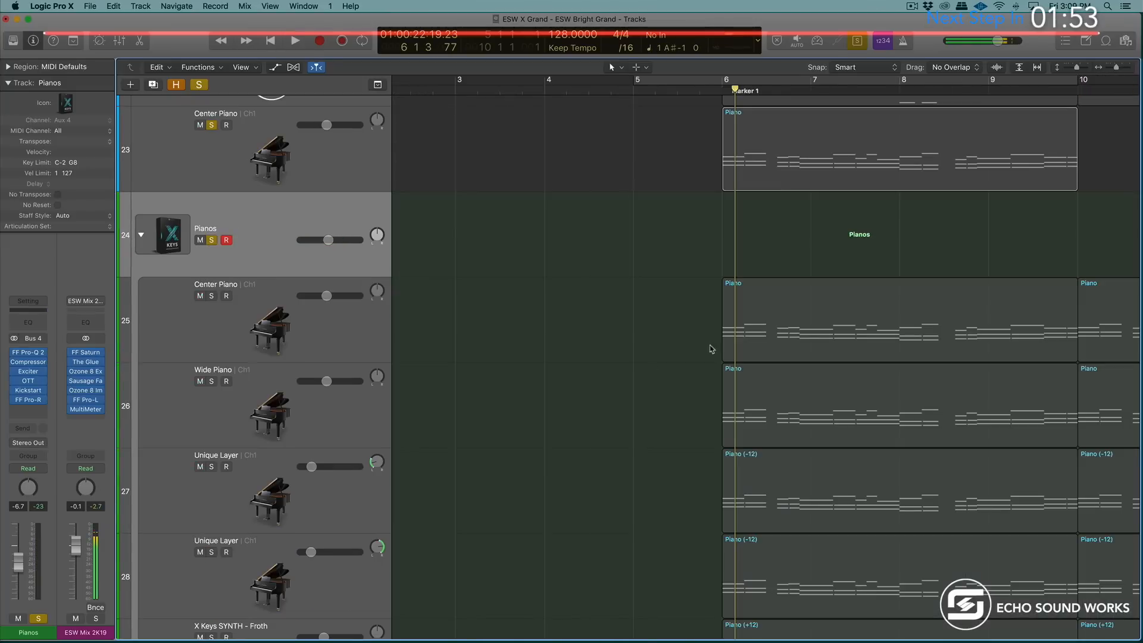
Step: Select the Center Piano region in the Pianos group and bypass all effects on the Pianos bus
left_click(750, 328)
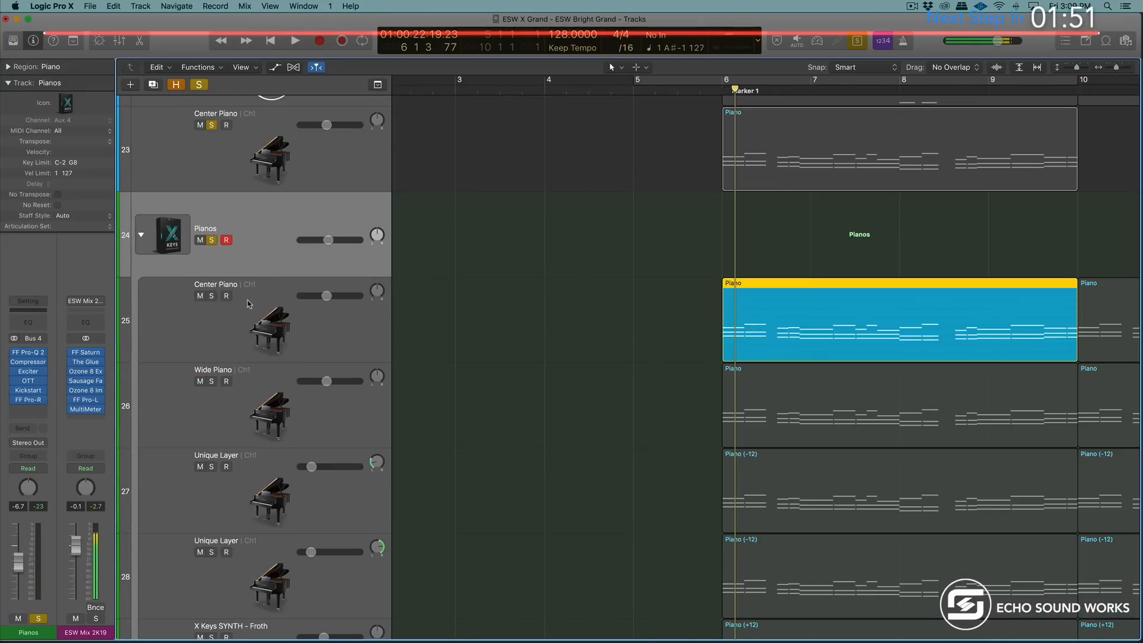
left_click(14, 352, "alt")
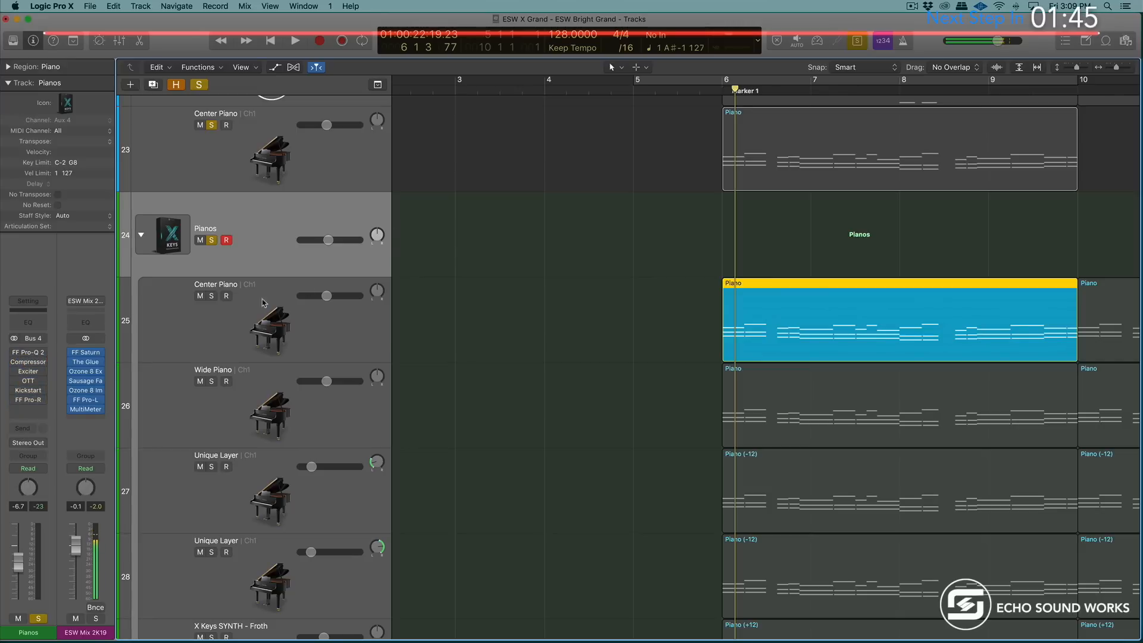
Step: Select the Center Piano track inside the Pianos group and play its first region
left_click(192, 334)
left_click(657, 312)
left_click(868, 336)
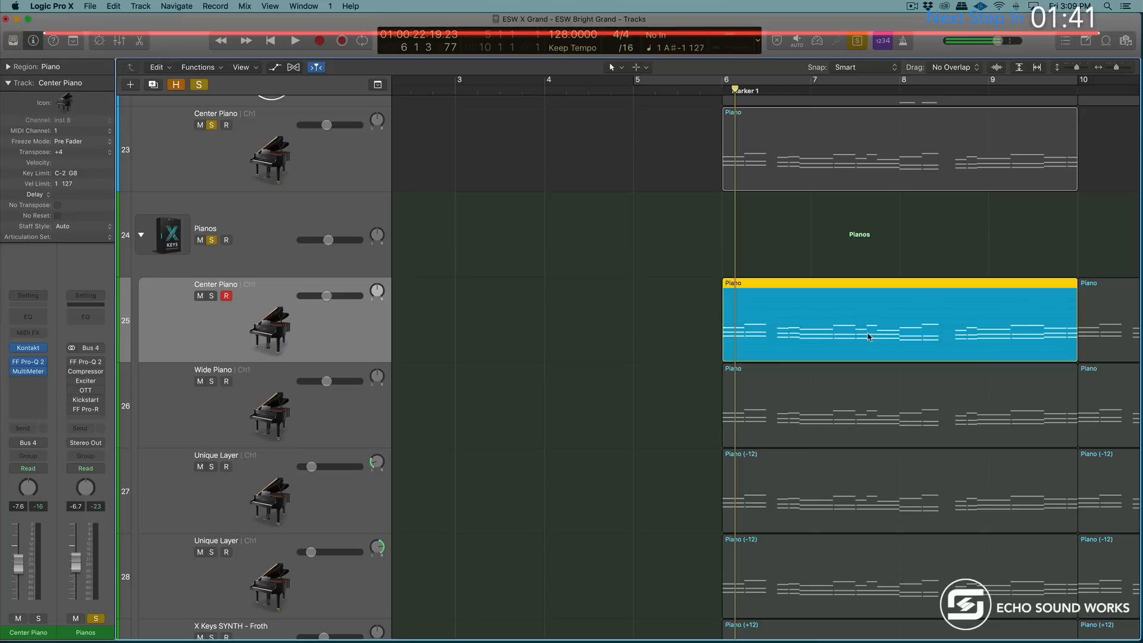
key("space")
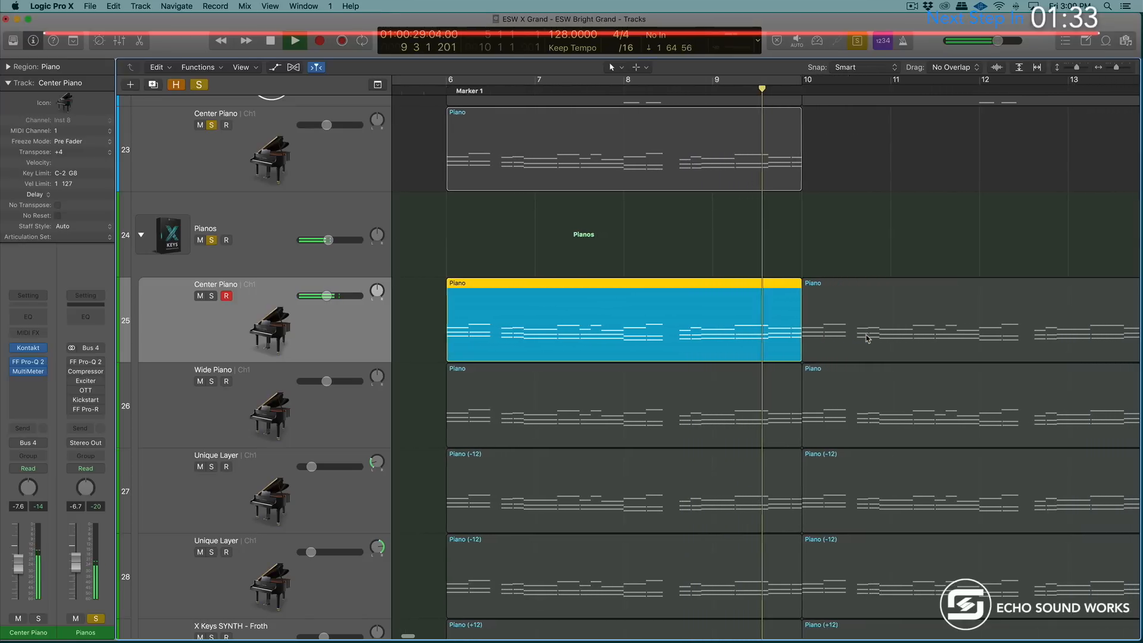
key("space")
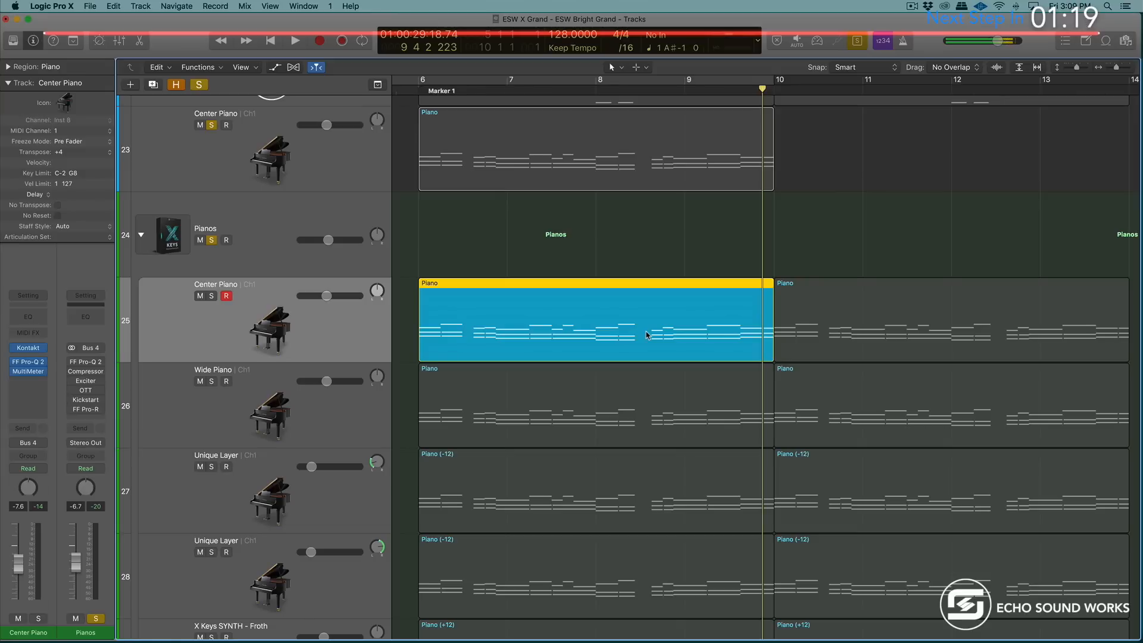
Step: Select the first regions of Wide Piano, both Unique Layers and X Keys SYNTH - Froth, and play them without Center Piano
scroll(646, 334, "down", 2)
left_click(601, 288)
left_click(566, 538, "shift")
left_click(493, 441, "shift")
left_click(526, 384, "shift")
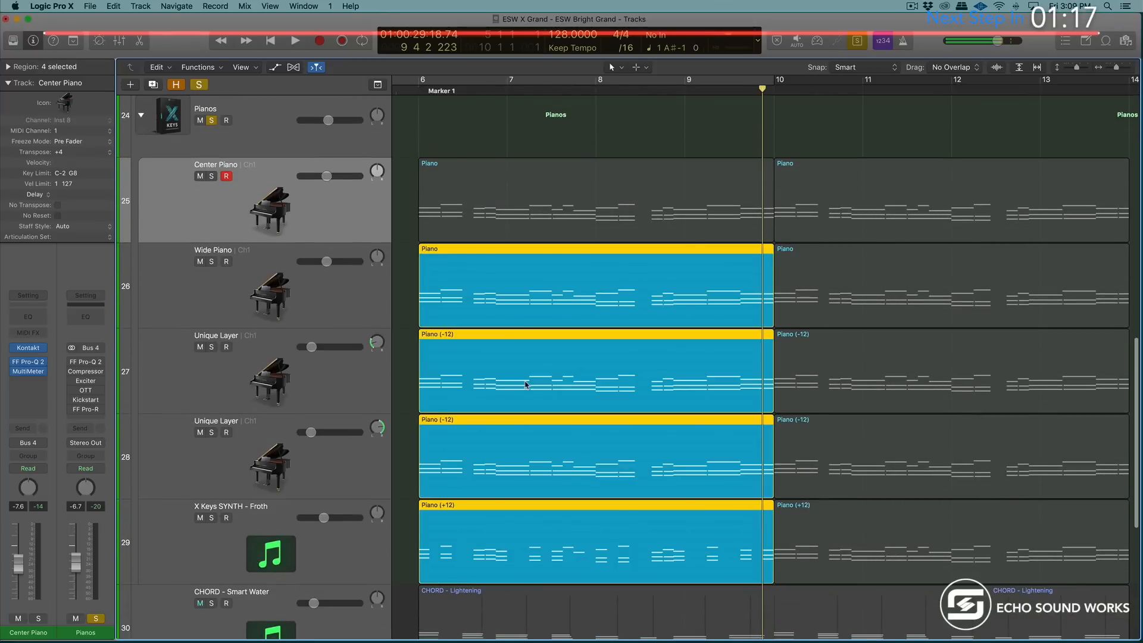
scroll(511, 348, "left", 2)
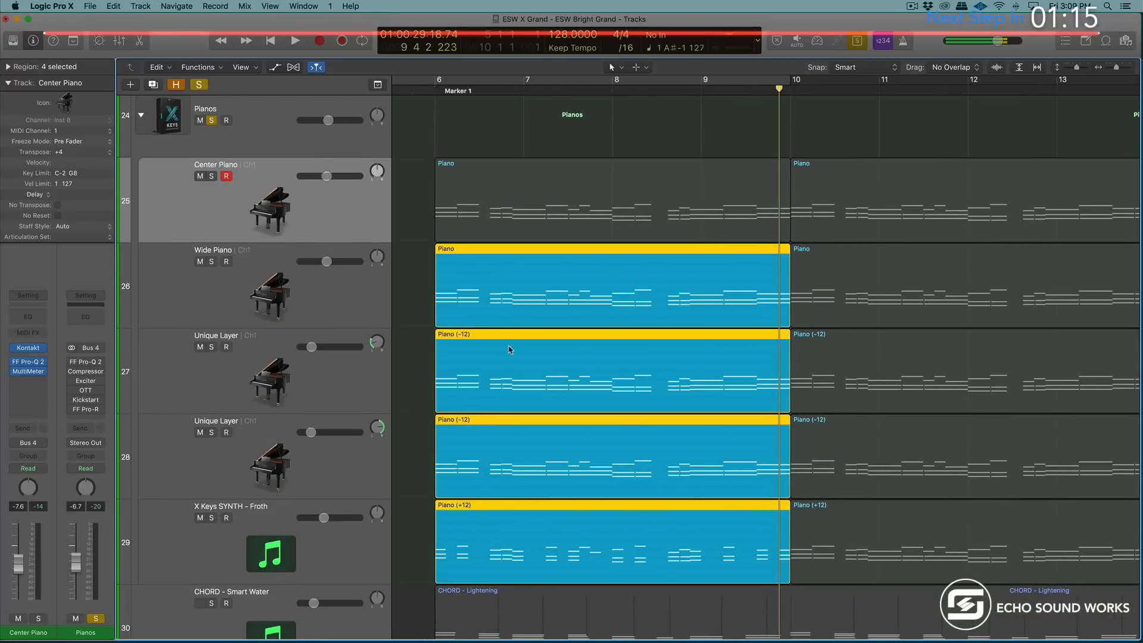
key("space")
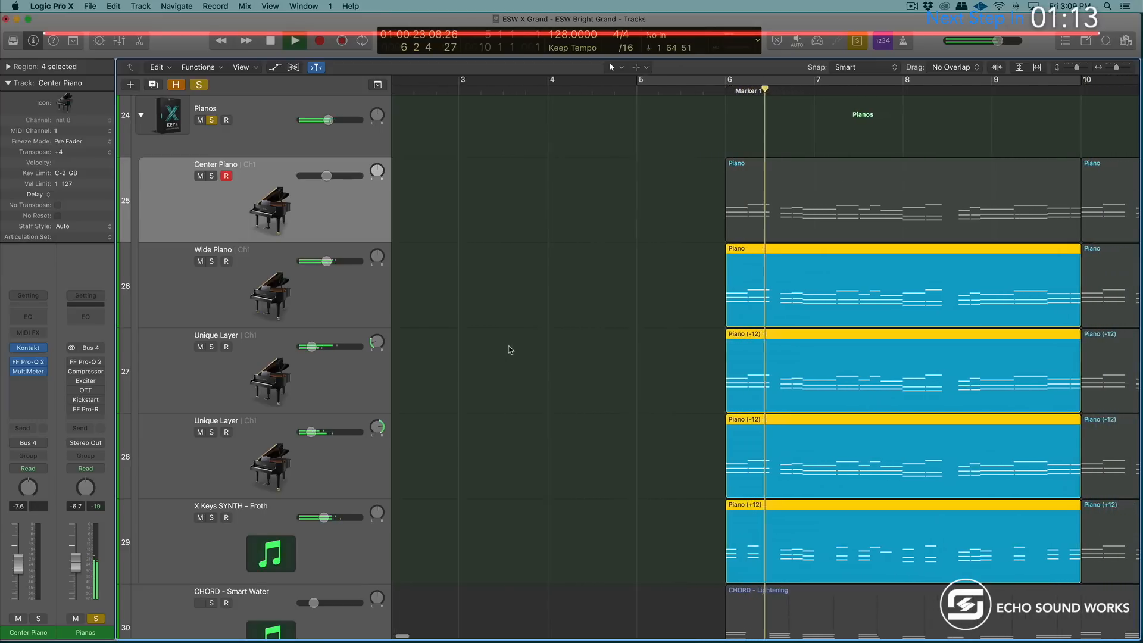
key("space")
Step: Select the grouped Center Piano region, view its X Grand instrument in Kontakt, and close the plug-in window
left_click(673, 224)
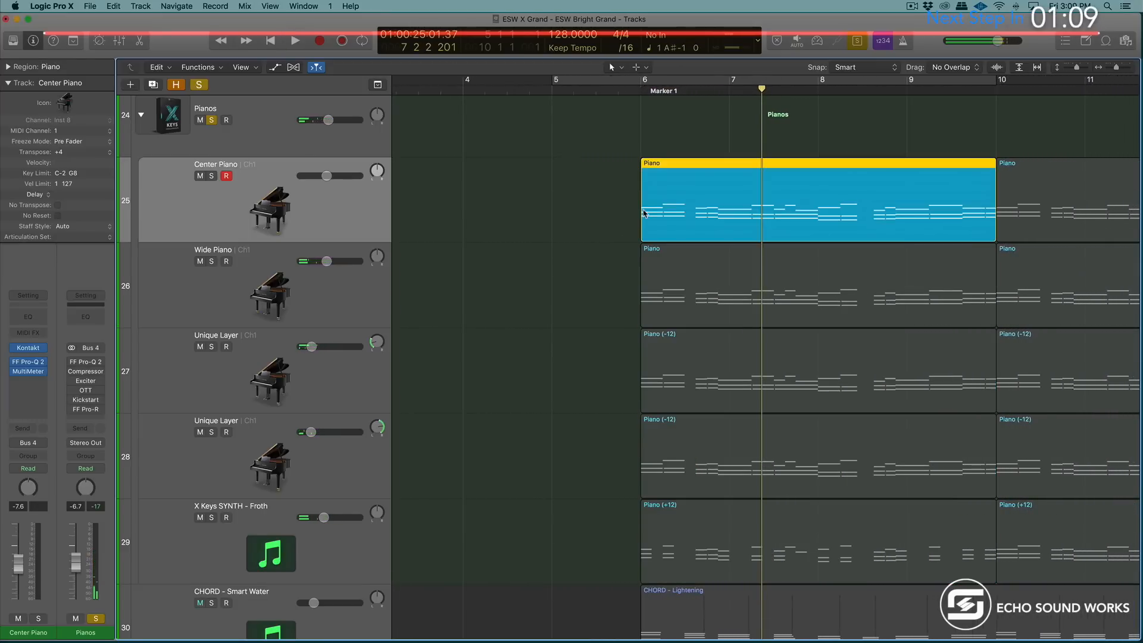
mouse_move(33, 352)
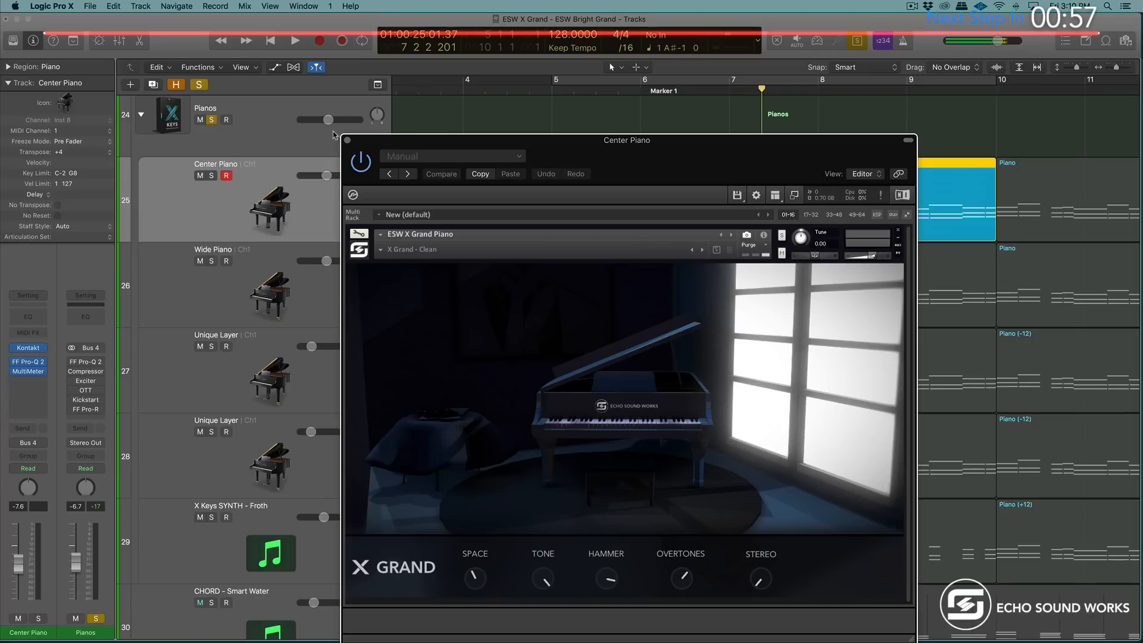
left_click(346, 141)
Step: Select the standalone Center Piano region on track 23, above the Pianos group, and play it for comparison
scroll(714, 169, "up", 1)
left_click(714, 170)
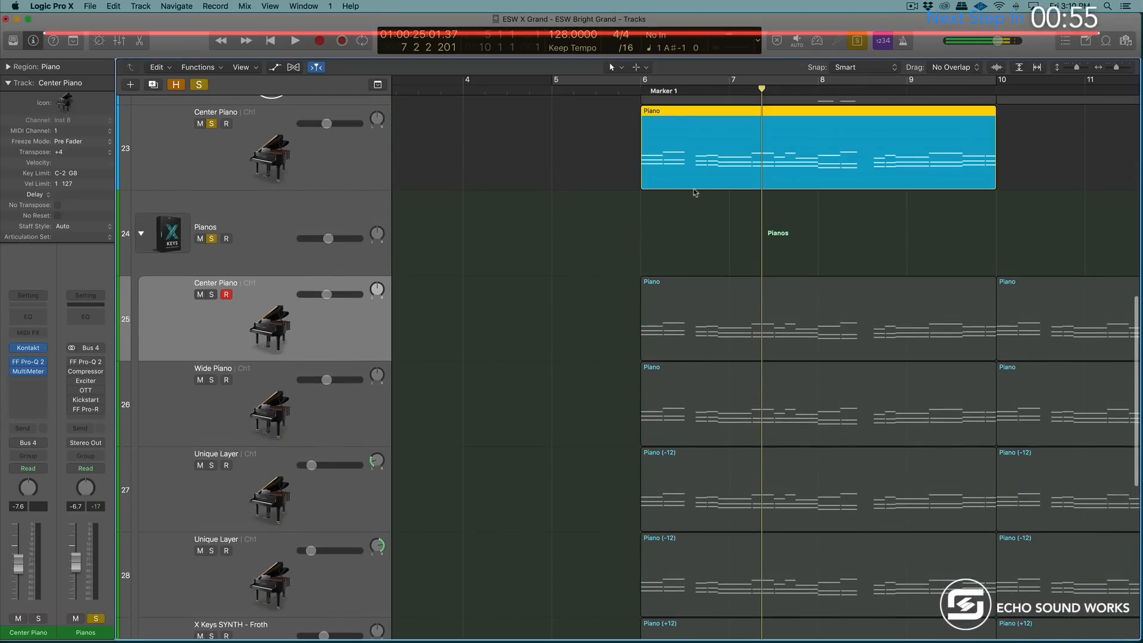
key("space")
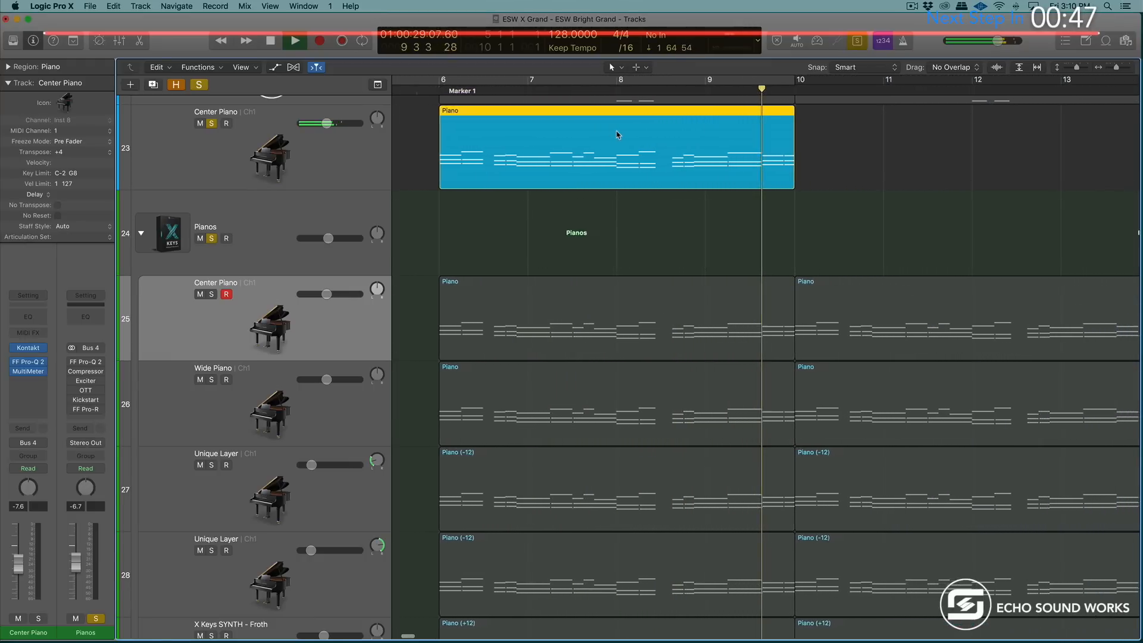
key("space")
Step: Examine the grouped Center Piano's X Grand controls, and play its region with the MultiMeter in Analyzer view
left_click(604, 318)
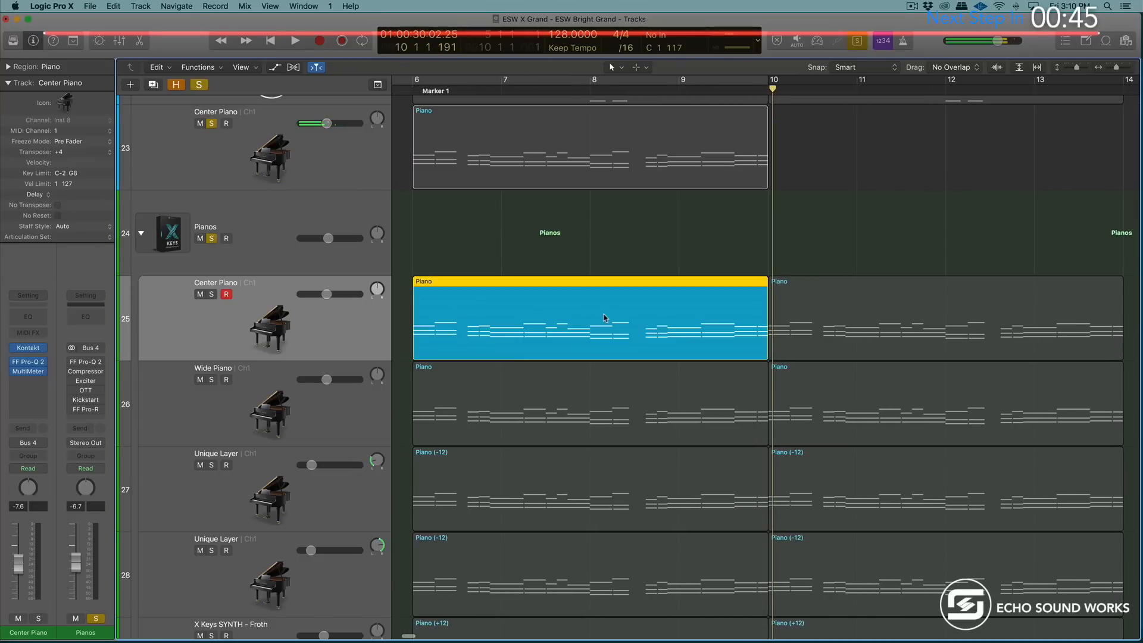
left_click(28, 350)
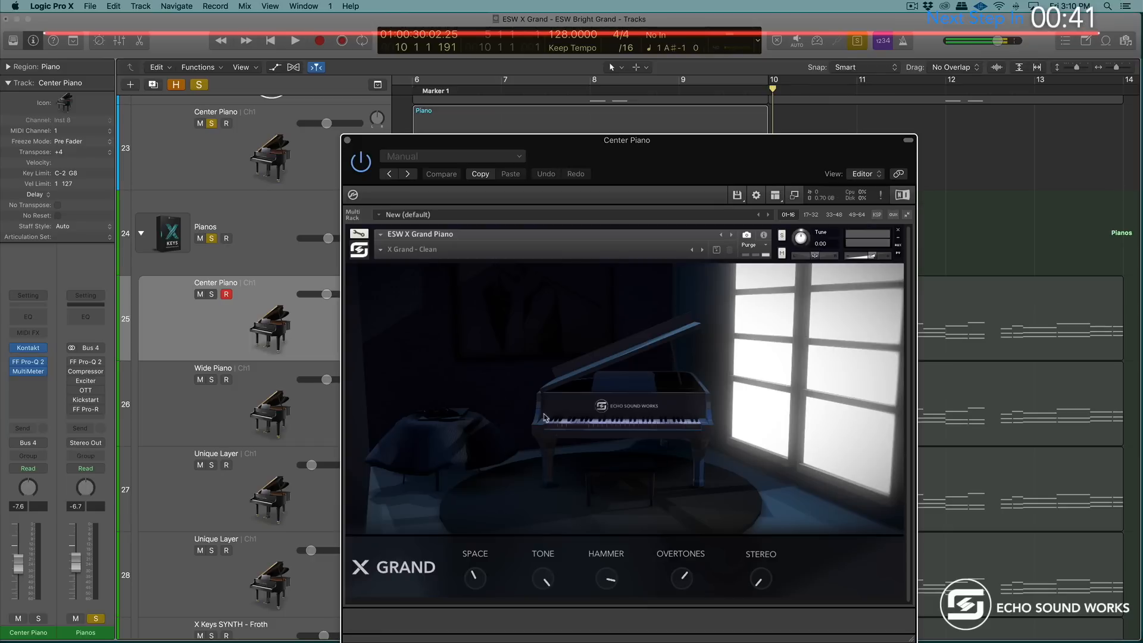
left_click_drag(553, 512, 557, 420)
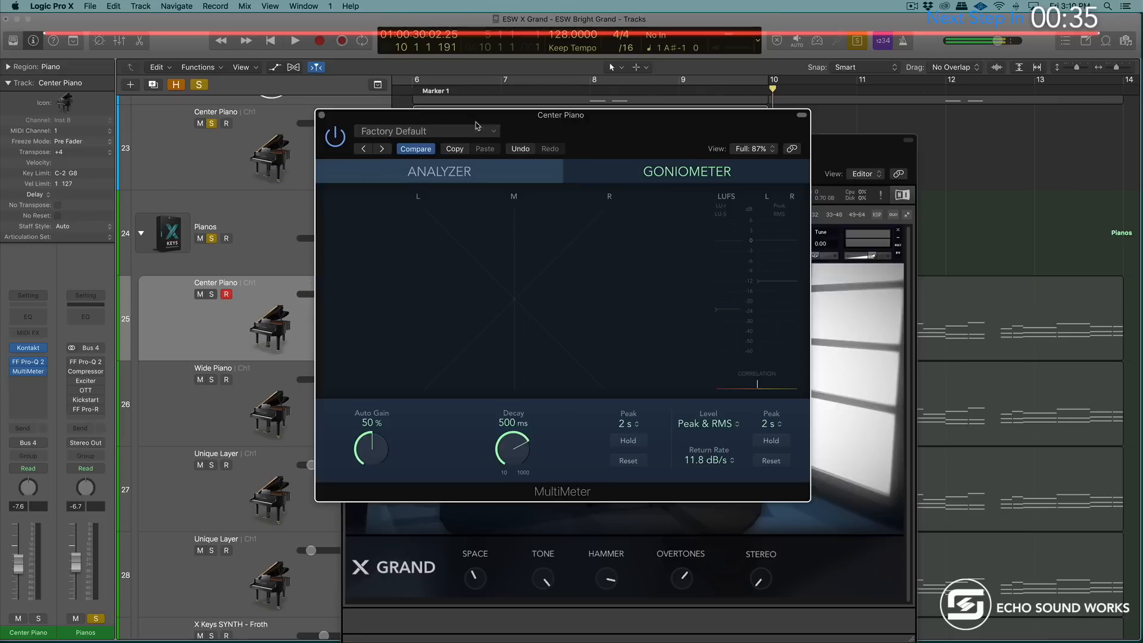
left_click_drag(466, 117, 616, 171)
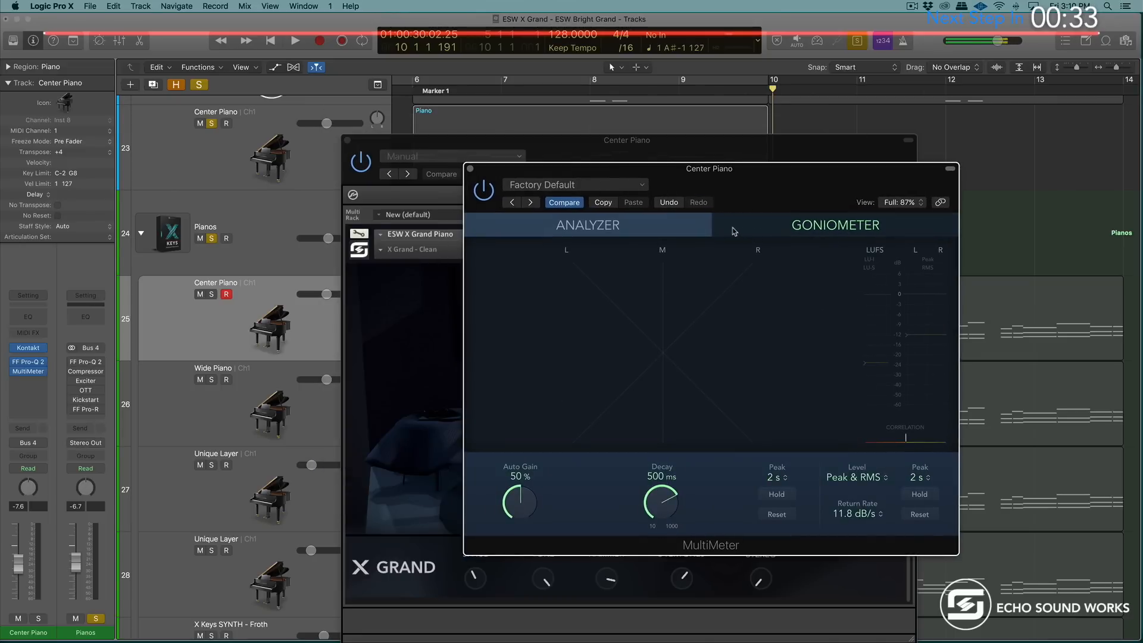
left_click(644, 227)
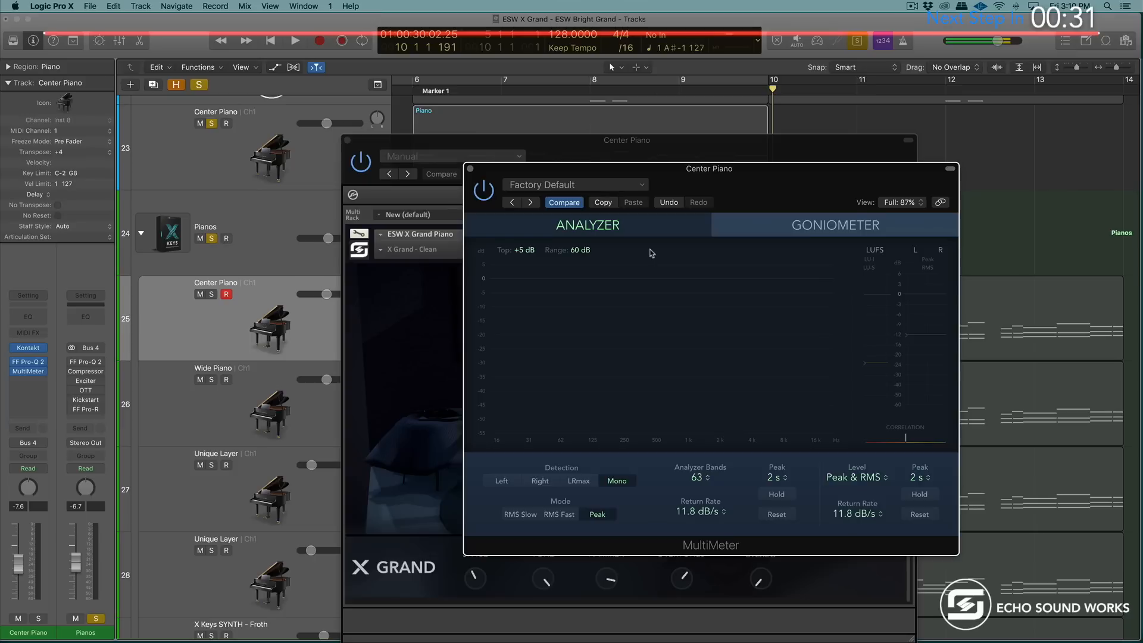
key("space")
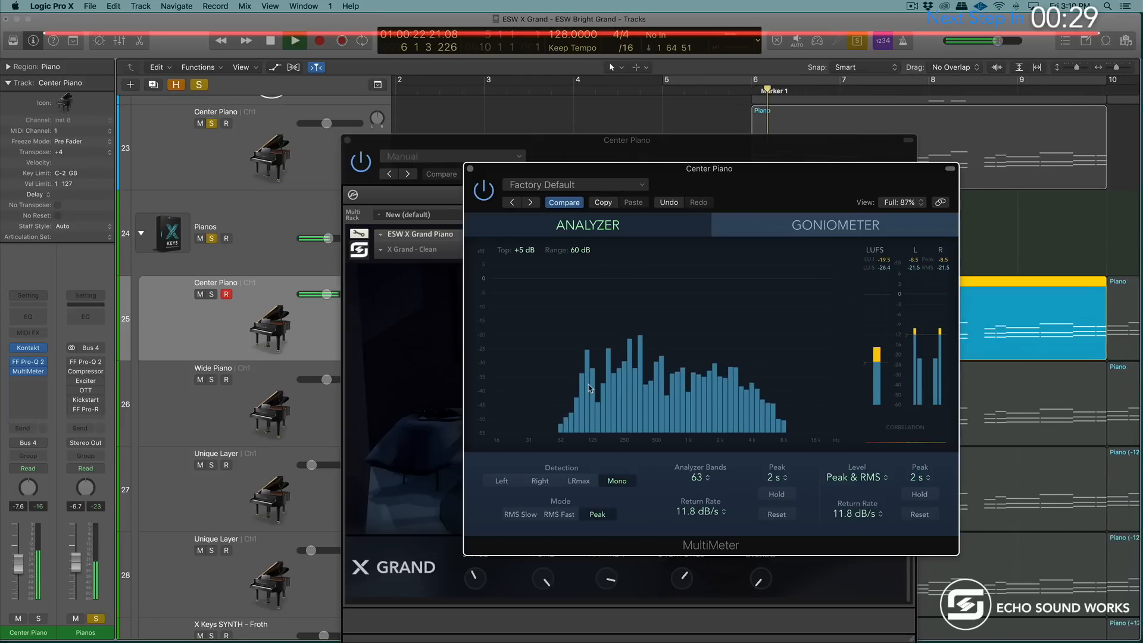
left_click(470, 168)
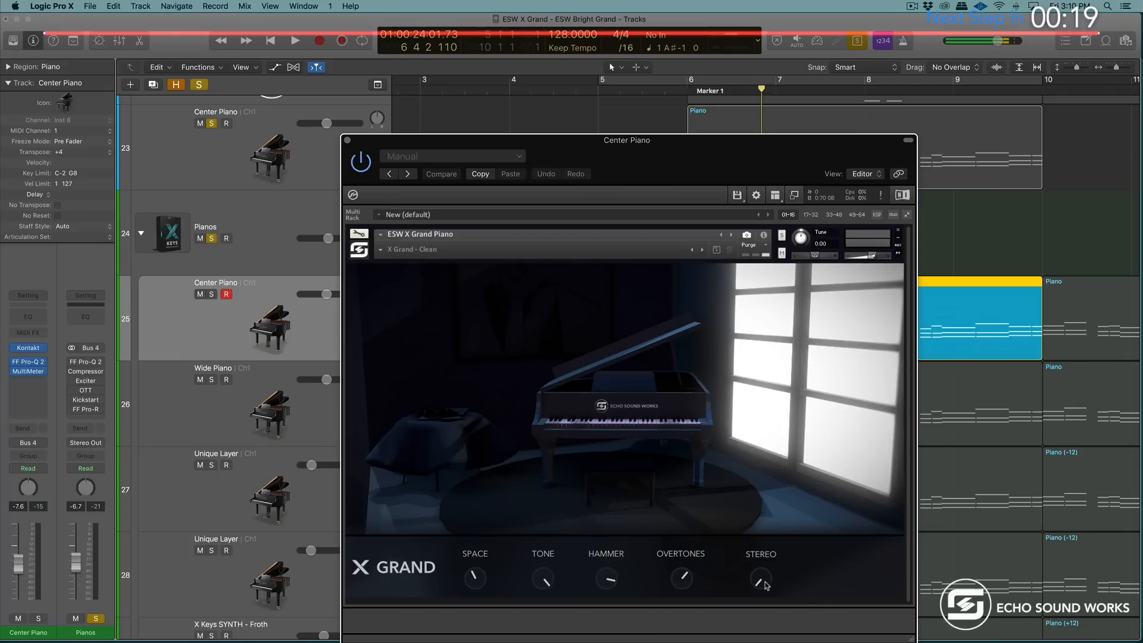
left_click_drag(766, 481, 786, 607)
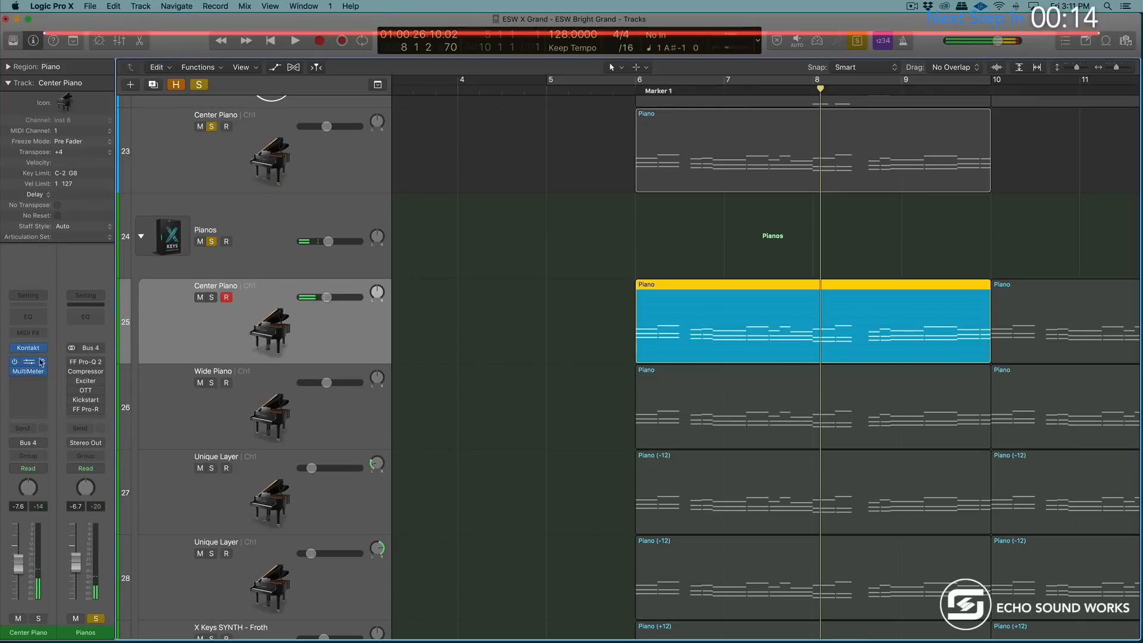
Step: In Center Piano's FF Pro-Q 2, set the low cut slope to 24 dB/oct and nudge the high cut slightly lower in frequency
left_click(29, 362)
left_click_drag(324, 47, 629, 111)
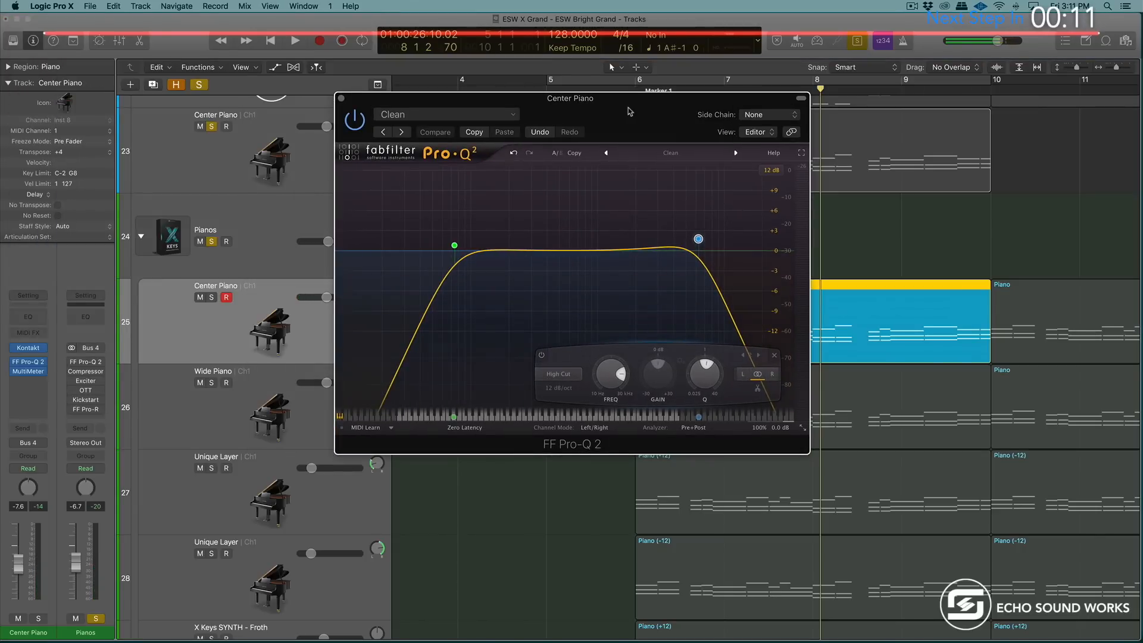
left_click(454, 245, "alt+shift")
left_click(454, 246)
mouse_move(699, 241)
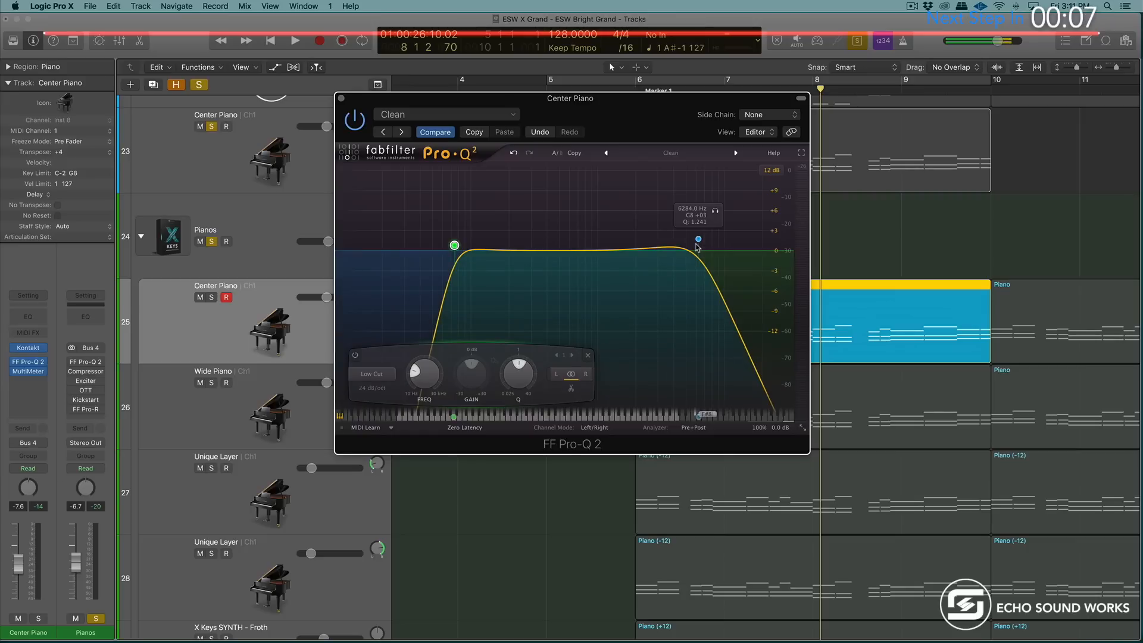
left_click_drag(699, 242, 695, 244)
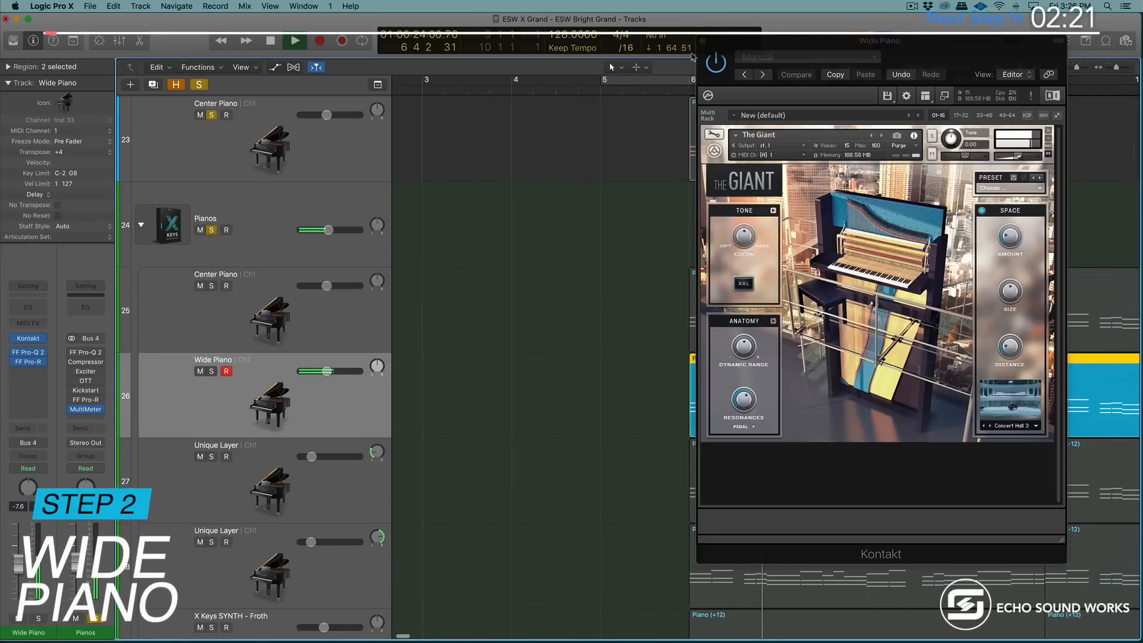
Step: Play the Wide Piano regions on their own with The Giant instrument, and stop playback
scroll(665, 213, "right", 3)
scroll(665, 213, "right", 3)
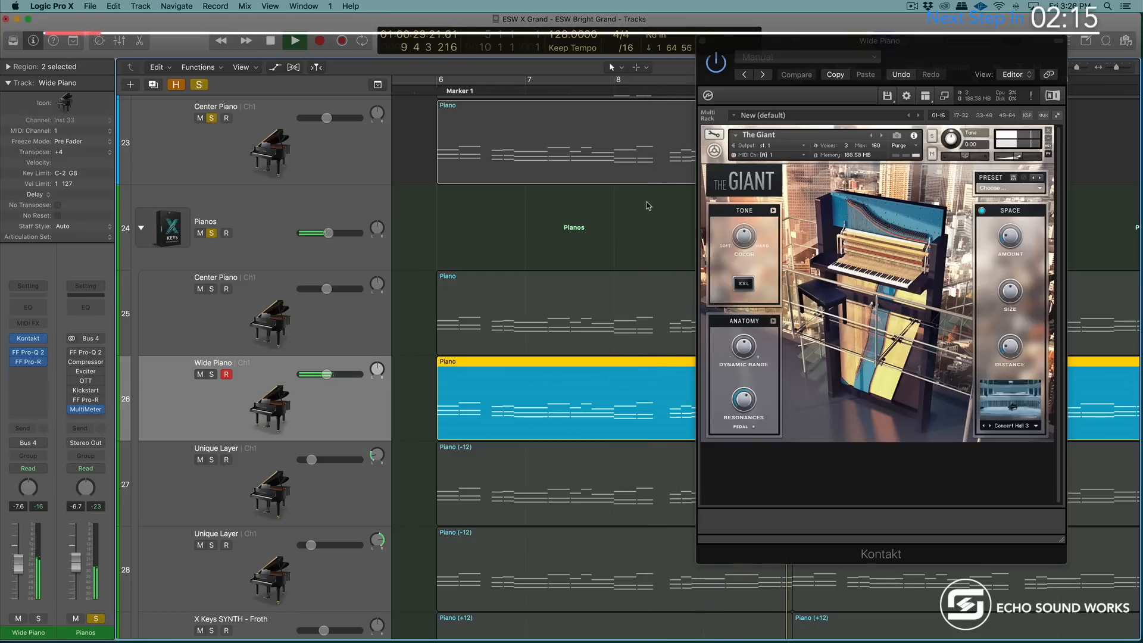
key("space")
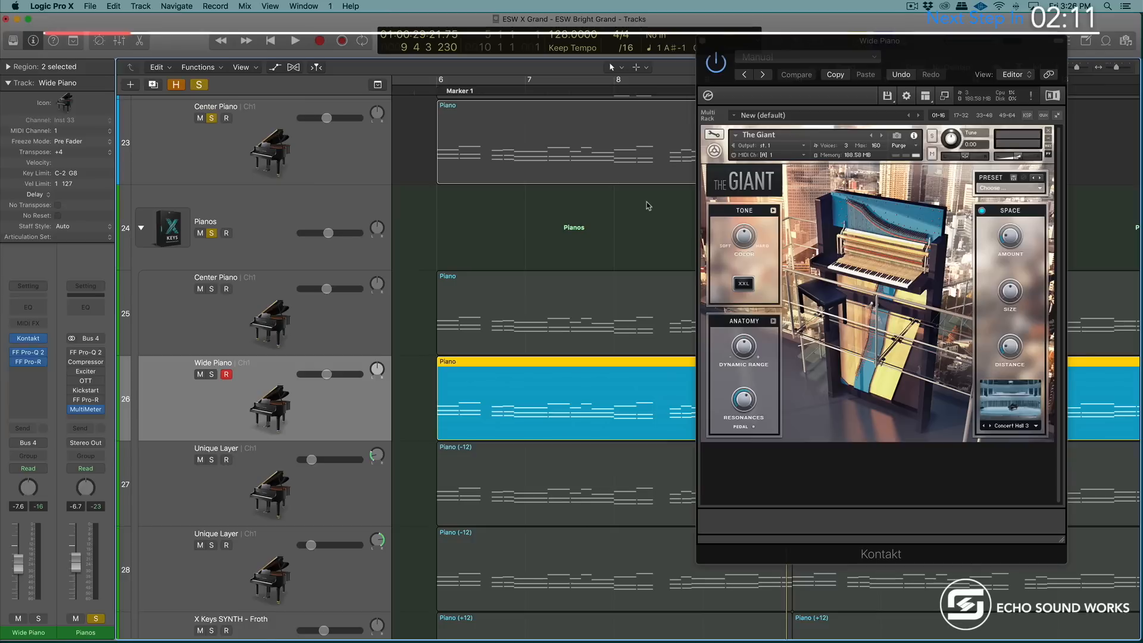
Step: Add the Center Piano region to the Wide Piano selection and play both layers together
left_click(559, 326, "shift")
key("space")
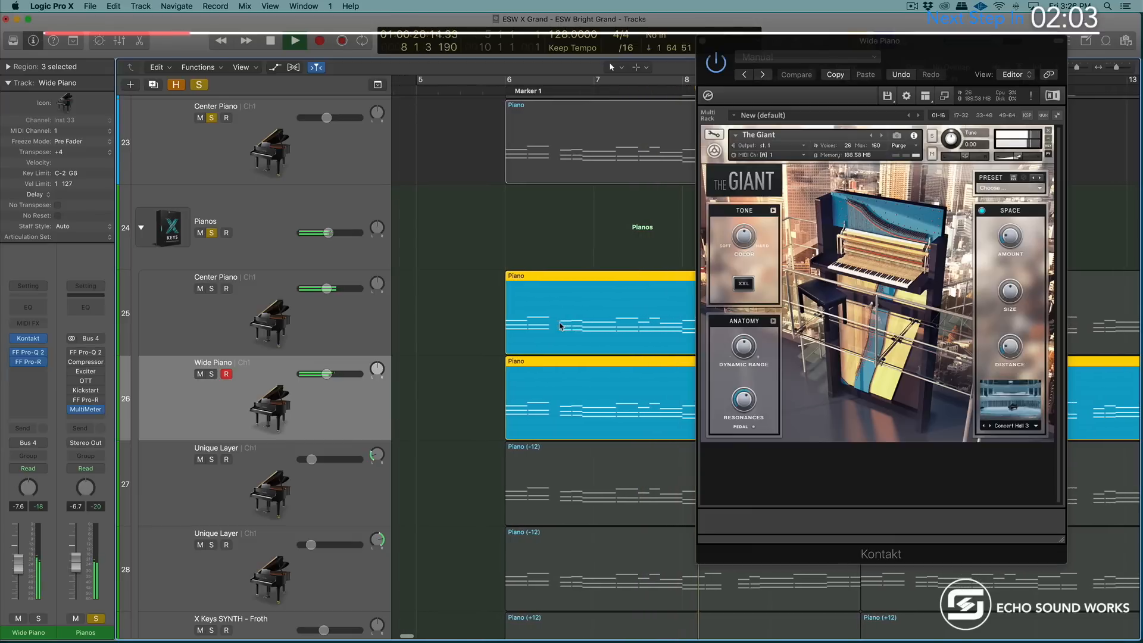
key("space")
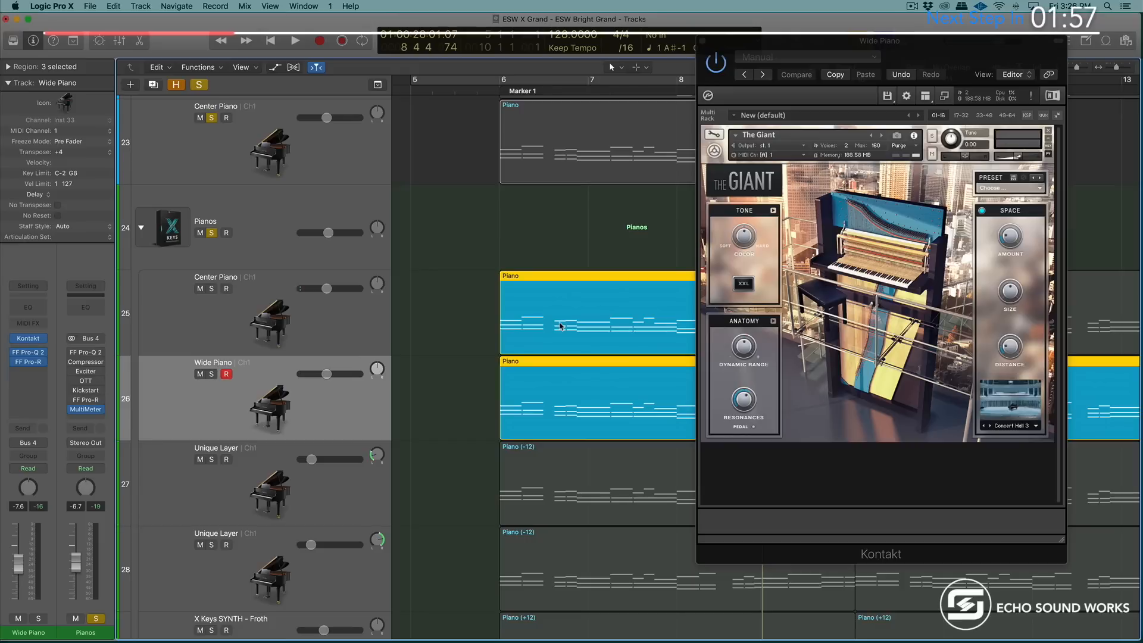
Step: Select only the Wide Piano regions again and close the track's Kontakt window
scroll(592, 300, "left", 1)
left_click(369, 401)
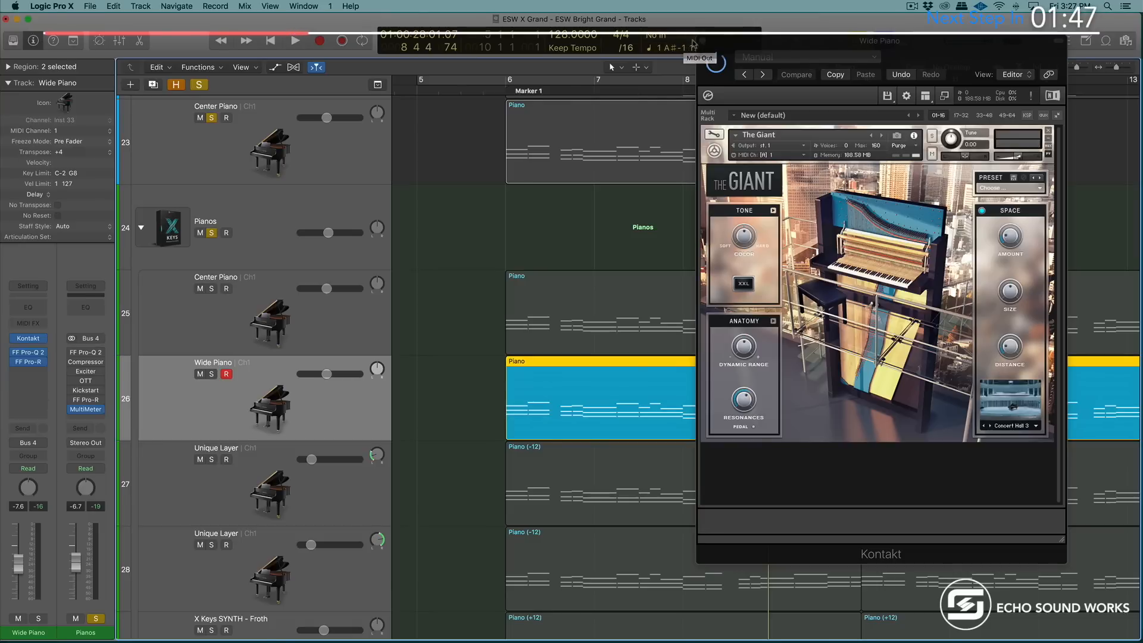
left_click(702, 40)
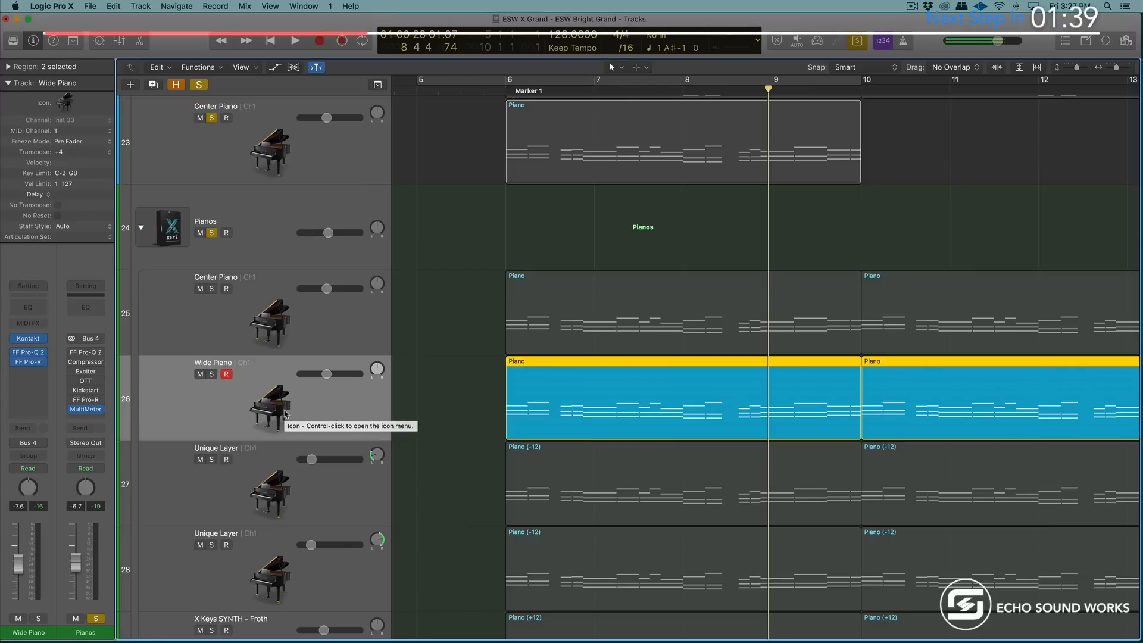
Step: Open FF Pro-Q 2 on the Wide Piano track and examine its mid and side EQ bands
scroll(285, 412, "left", 2)
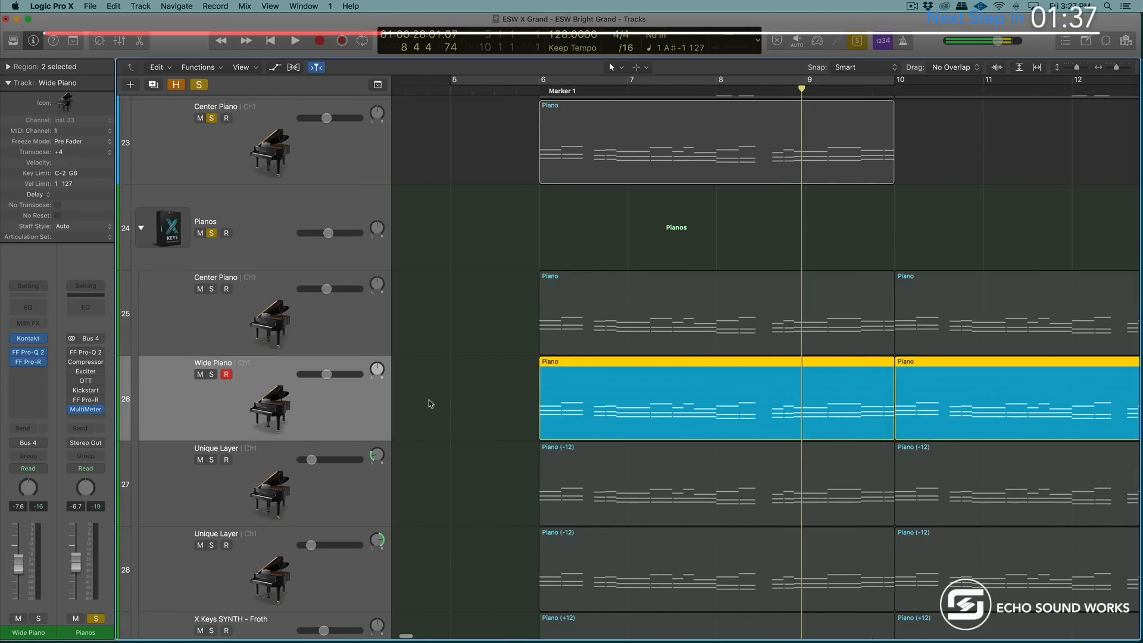
scroll(428, 405, "right", 6)
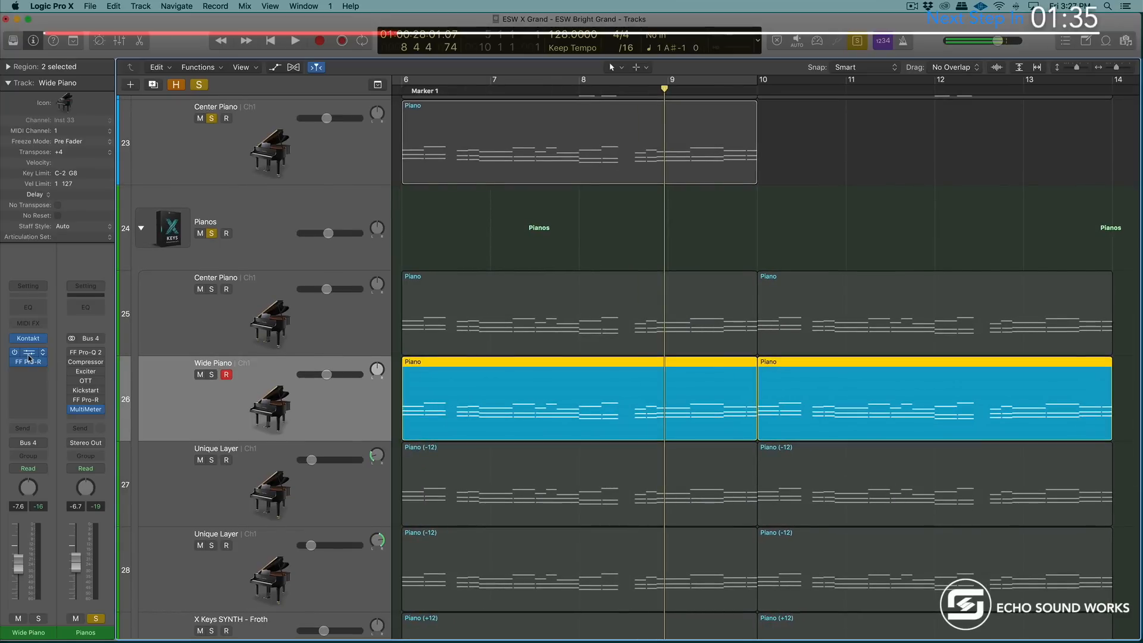
left_click(28, 357)
left_click_drag(625, 162, 470, 140)
key("space")
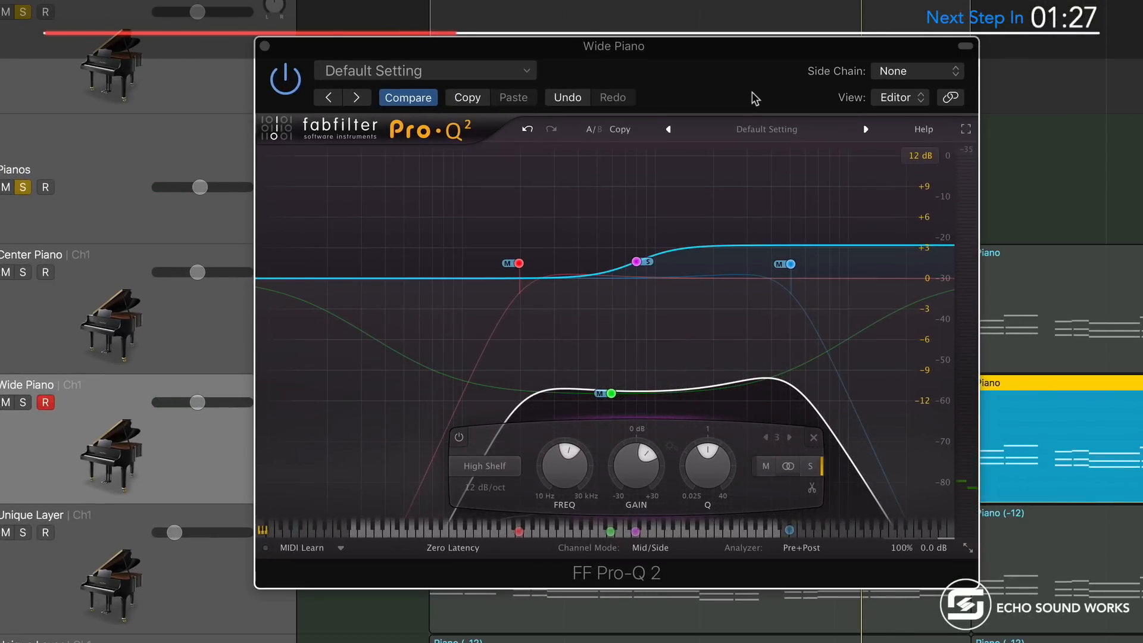
mouse_move(611, 396)
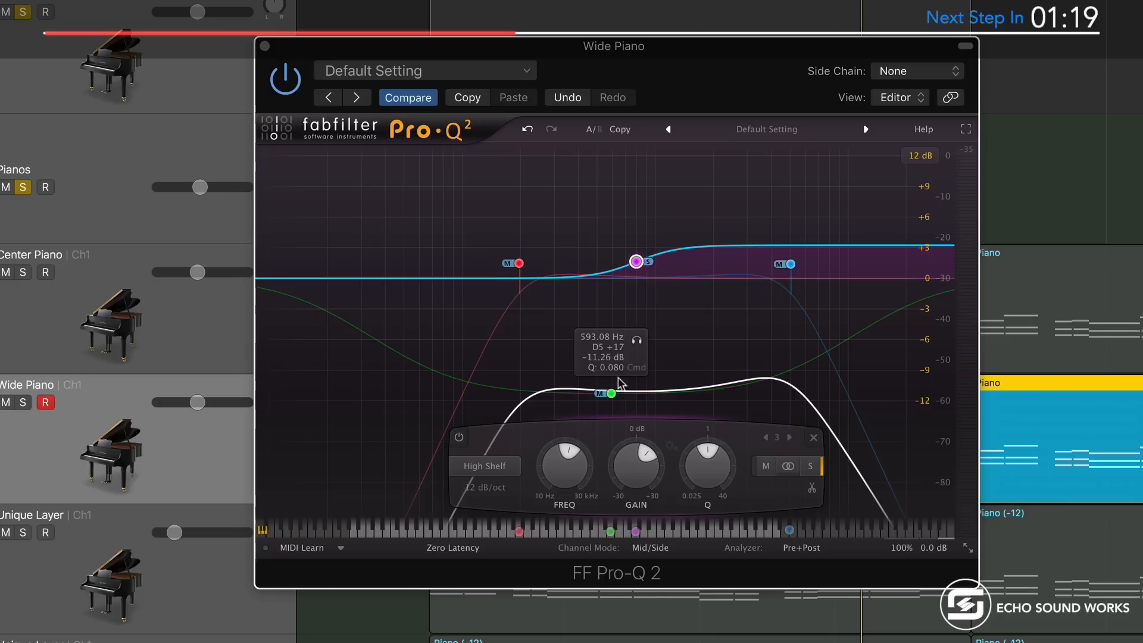
Step: Open Center Piano's FF Pro-Q 2 alongside the Wide Piano EQ to compare their curves
left_click(167, 323)
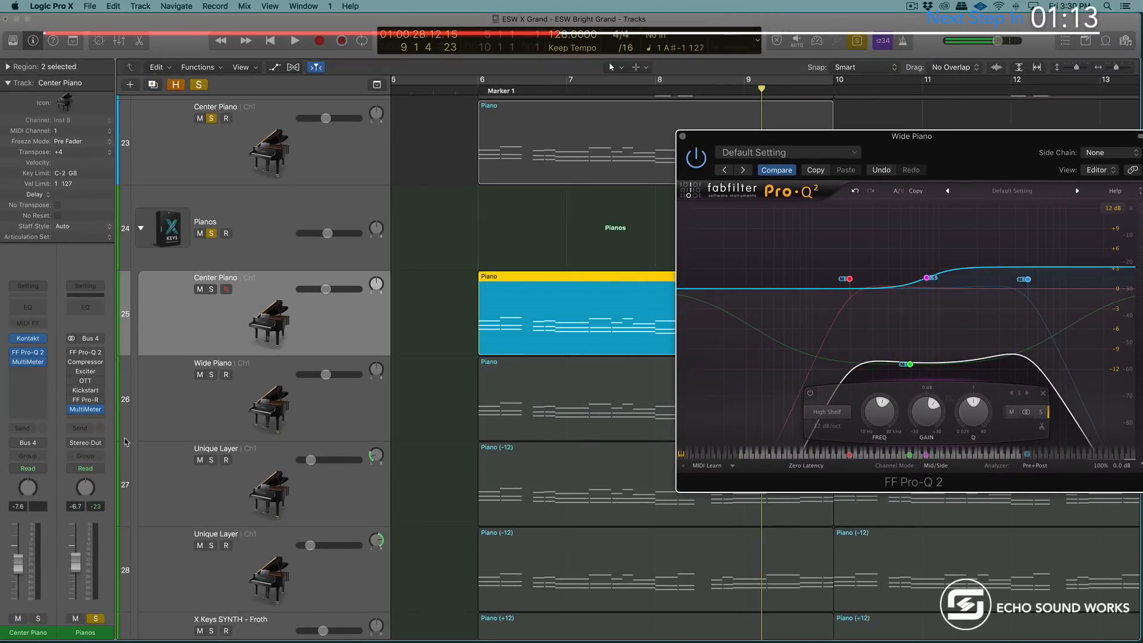
left_click(27, 353)
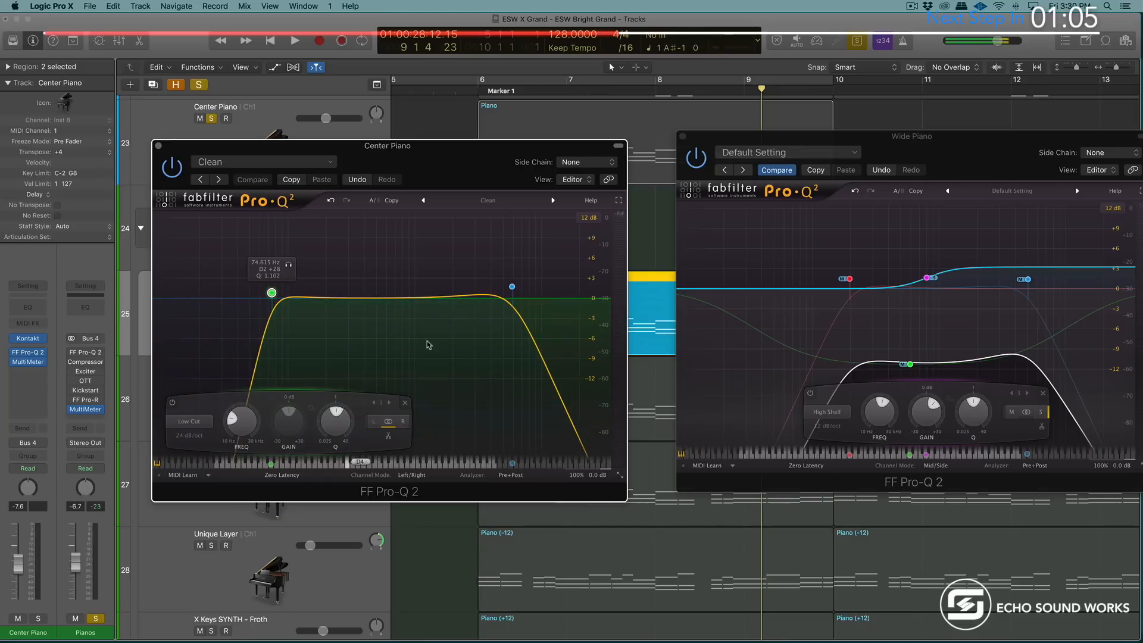
Step: Close the Center Piano EQ window and centre the Wide Piano EQ window with its track selected
left_click(159, 145)
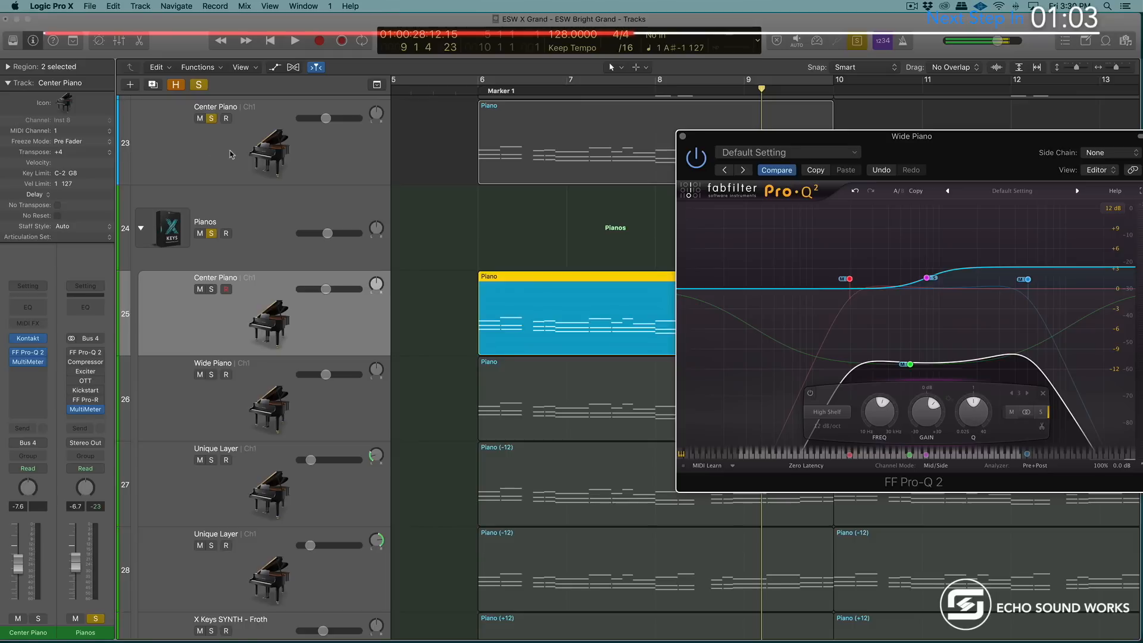
left_click(376, 370)
left_click_drag(703, 139, 437, 141)
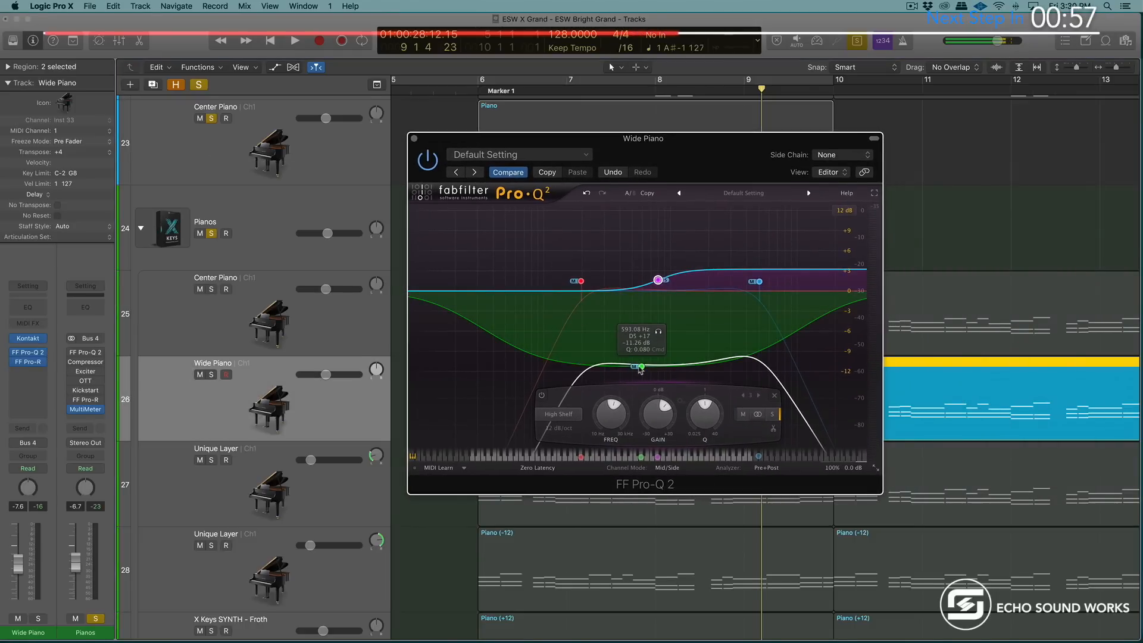
Step: Set the Wide Piano mid bell band's gain to -11.07 dB and its Q to 0.097
left_click(641, 367)
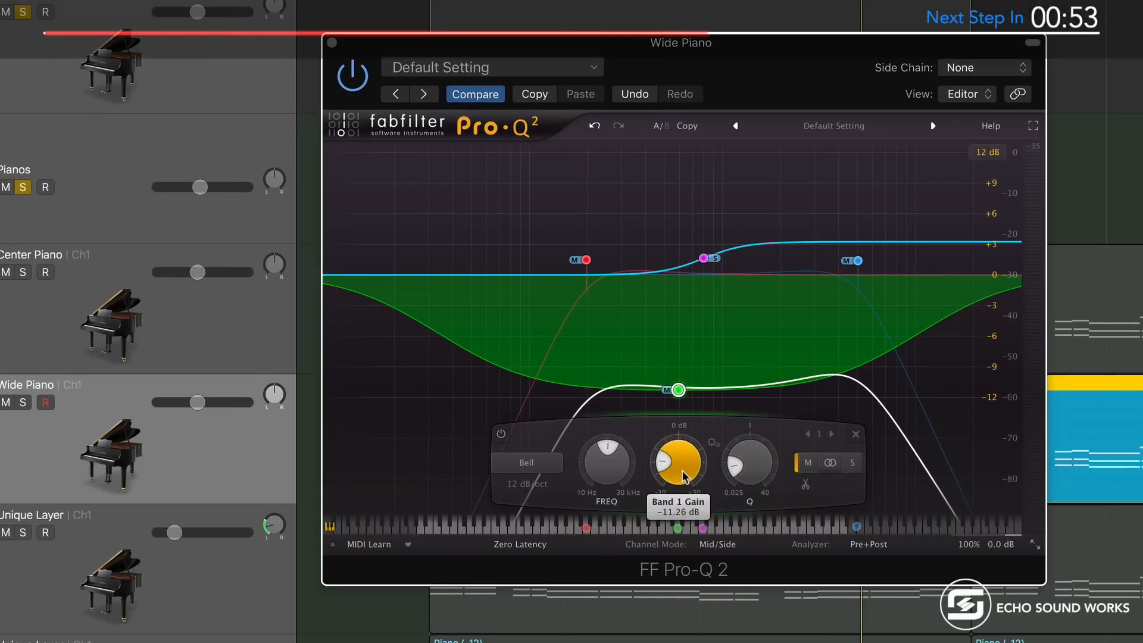
left_click_drag(683, 472, 682, 471)
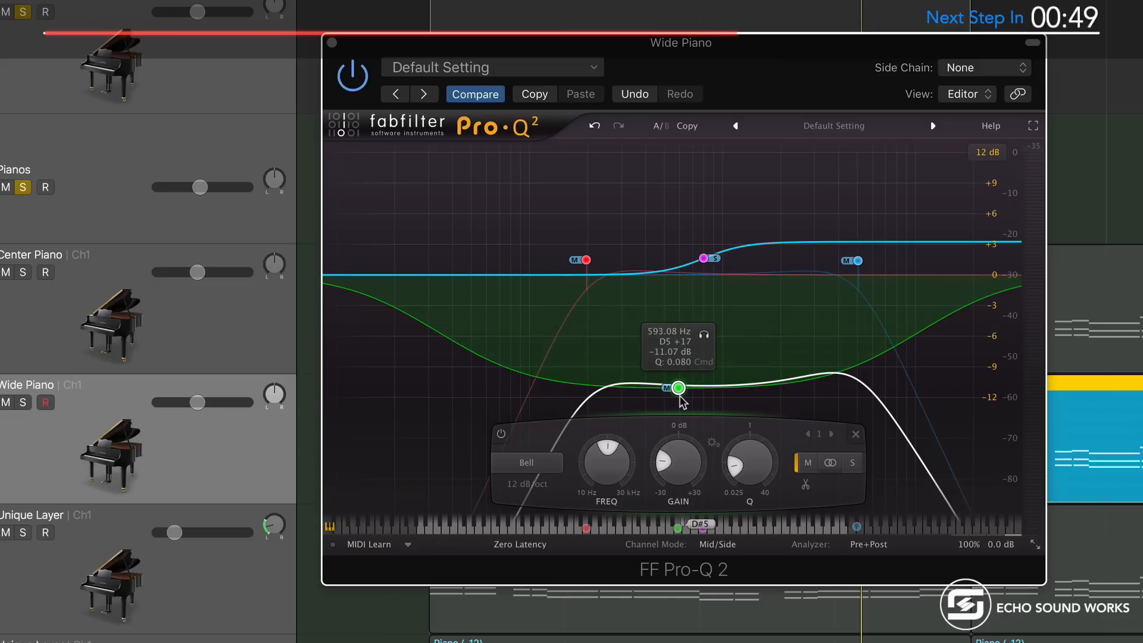
left_click_drag(739, 467, 741, 465)
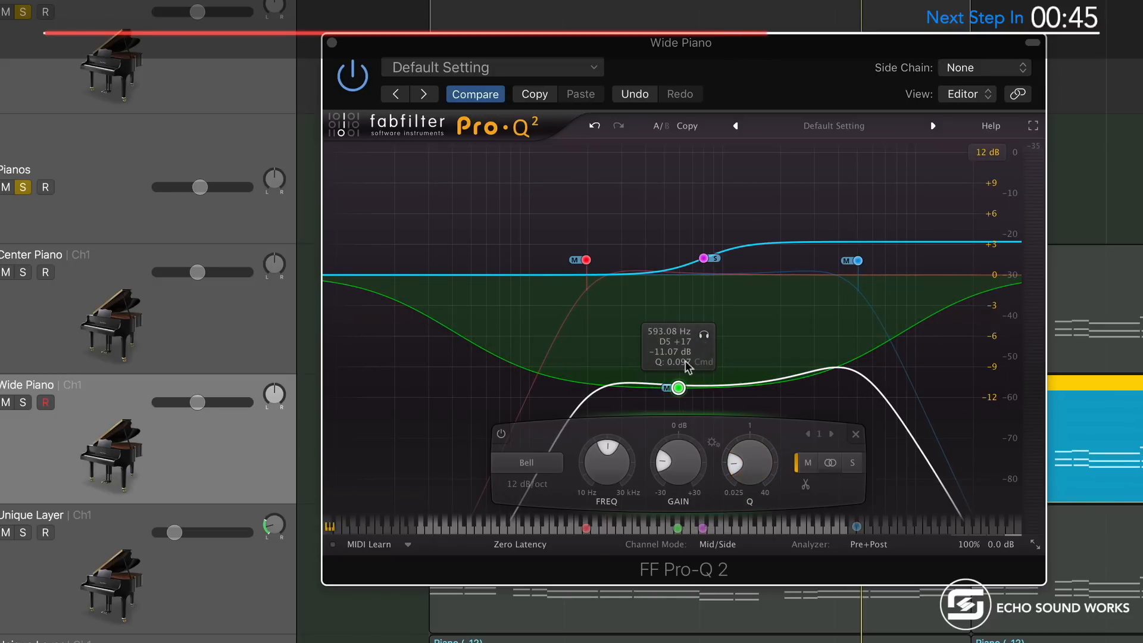
Step: Check the mid bell band's stereo placement options and audition that band on its own
right_click(677, 388)
mouse_move(761, 454)
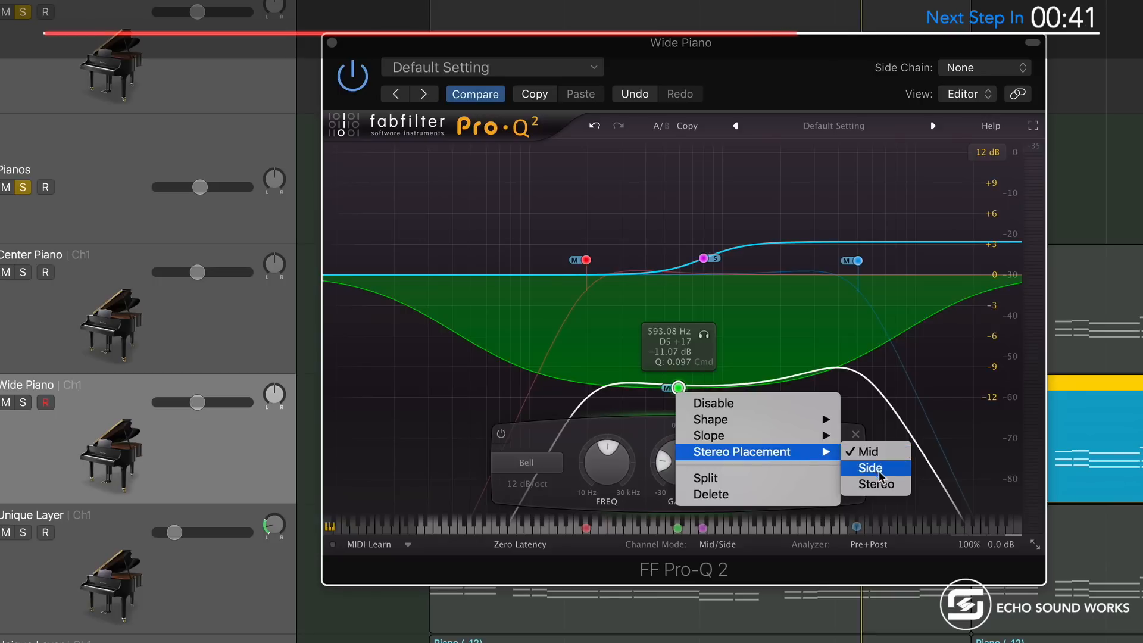
left_click(805, 360)
left_click(704, 335)
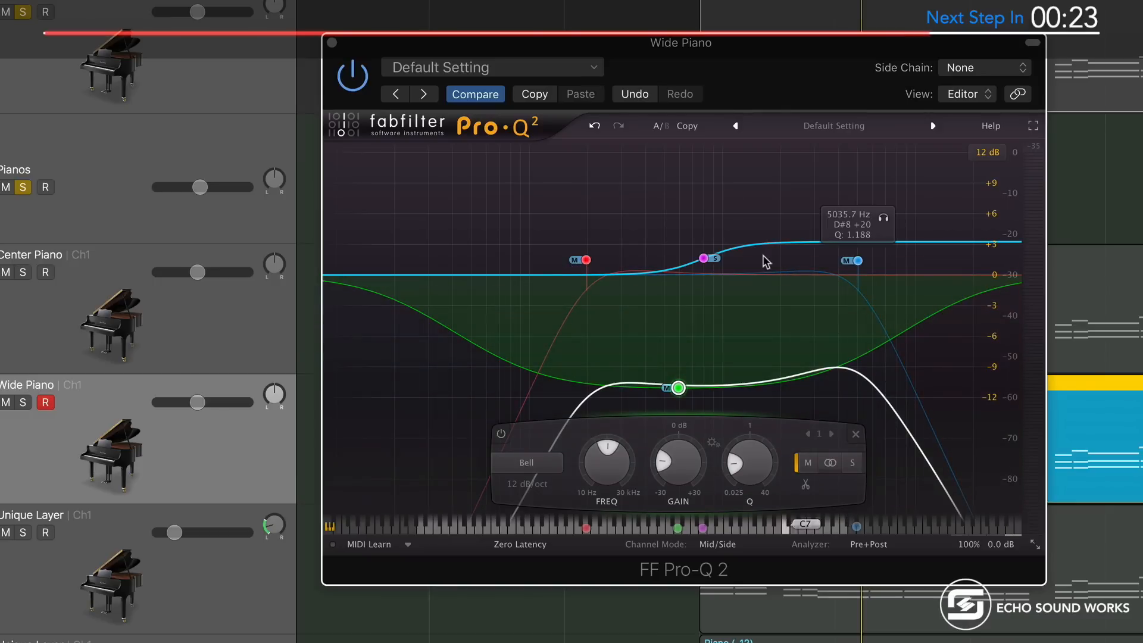
Step: Check that the 801.10 Hz high shelf's stereo placement is Side and audition the band on its own
right_click(717, 261)
mouse_move(768, 322)
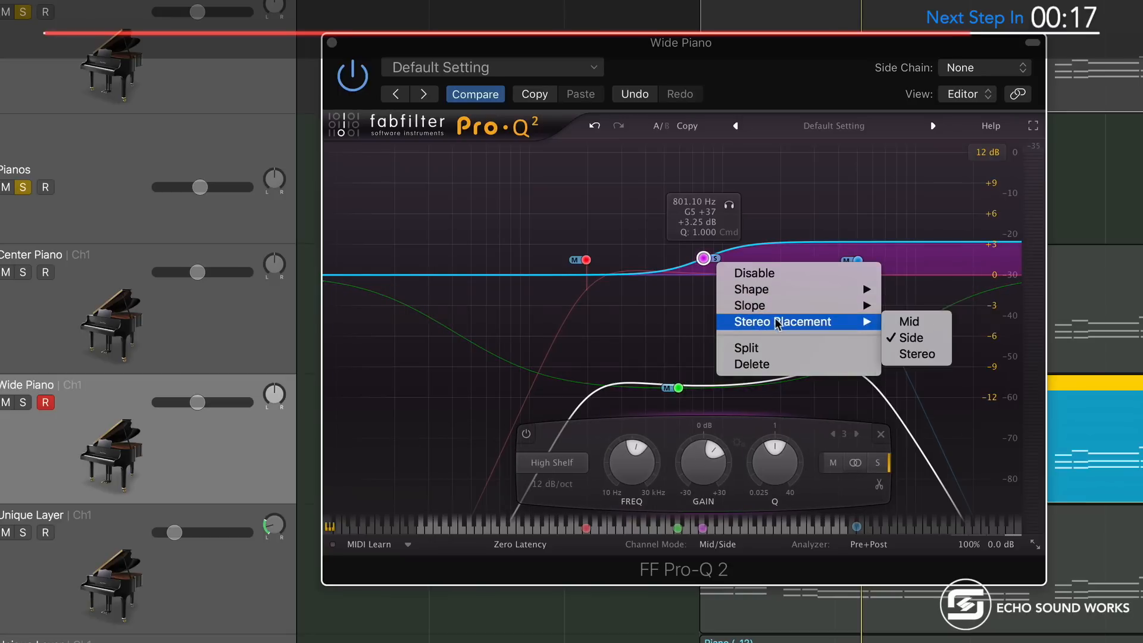
left_click(894, 345)
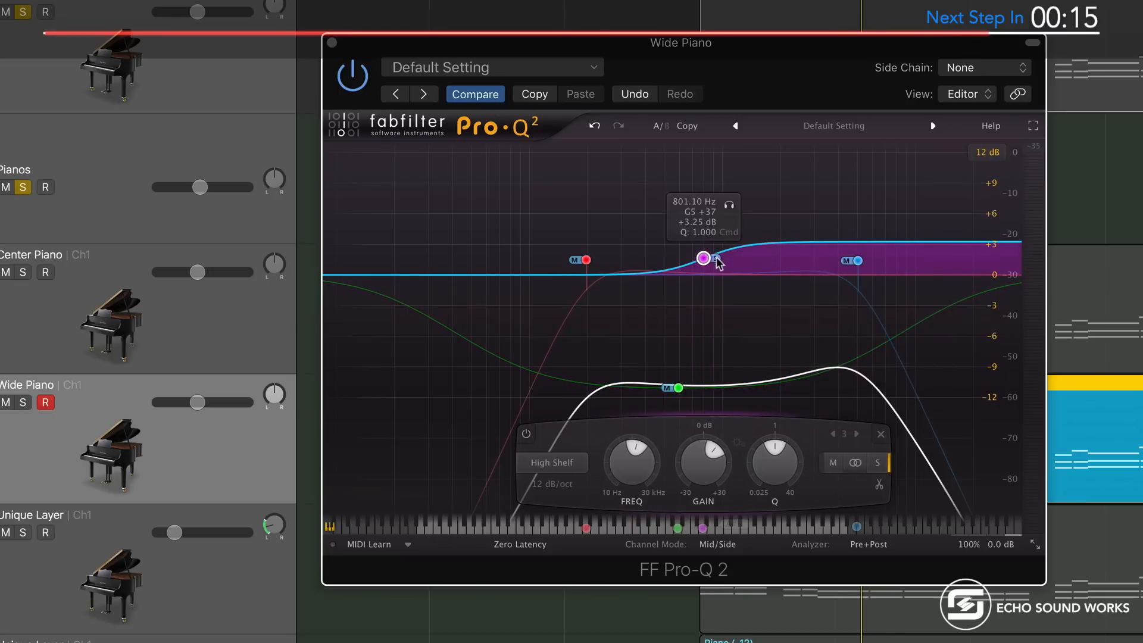
left_click(728, 205)
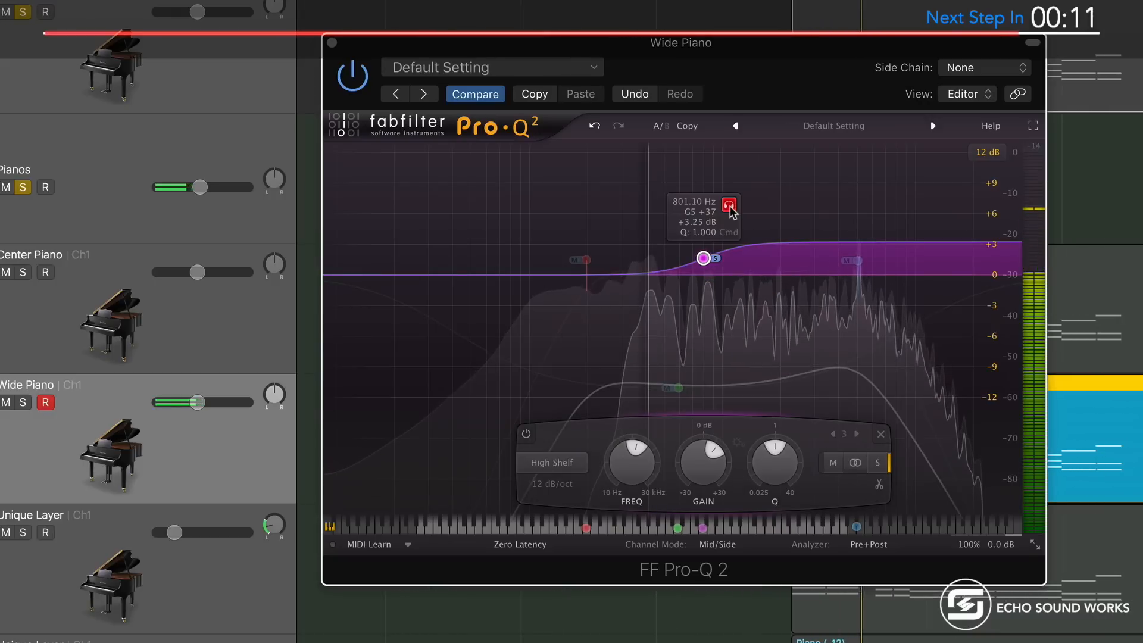
Step: Disable and re-enable the side high-shelf band during playback to compare the sound
right_click(703, 258)
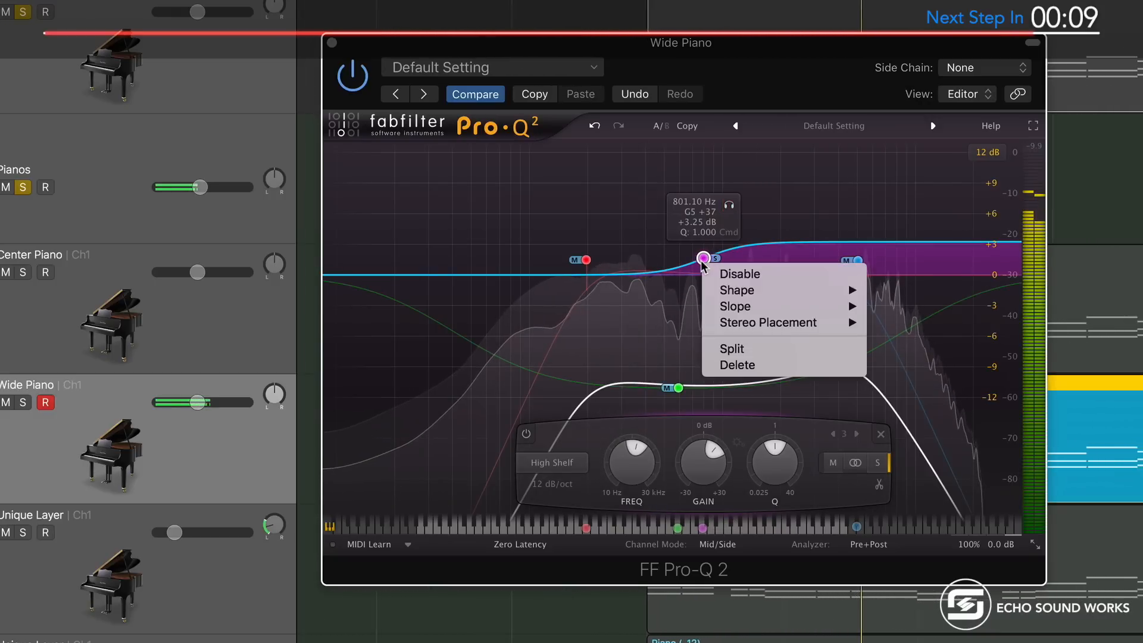
left_click(738, 273)
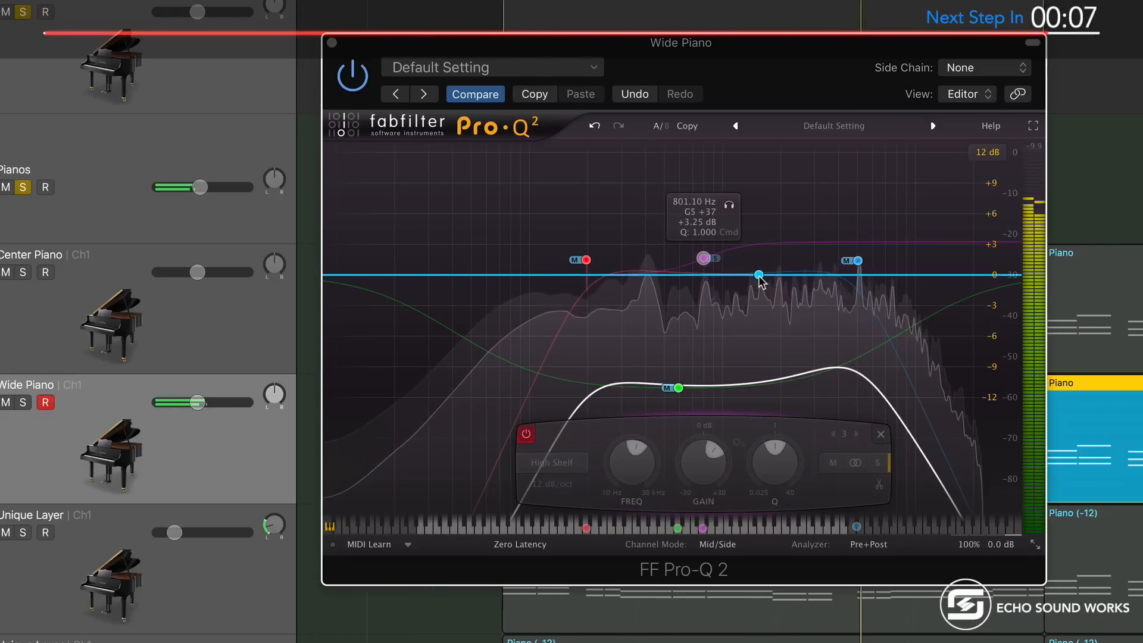
right_click(702, 258)
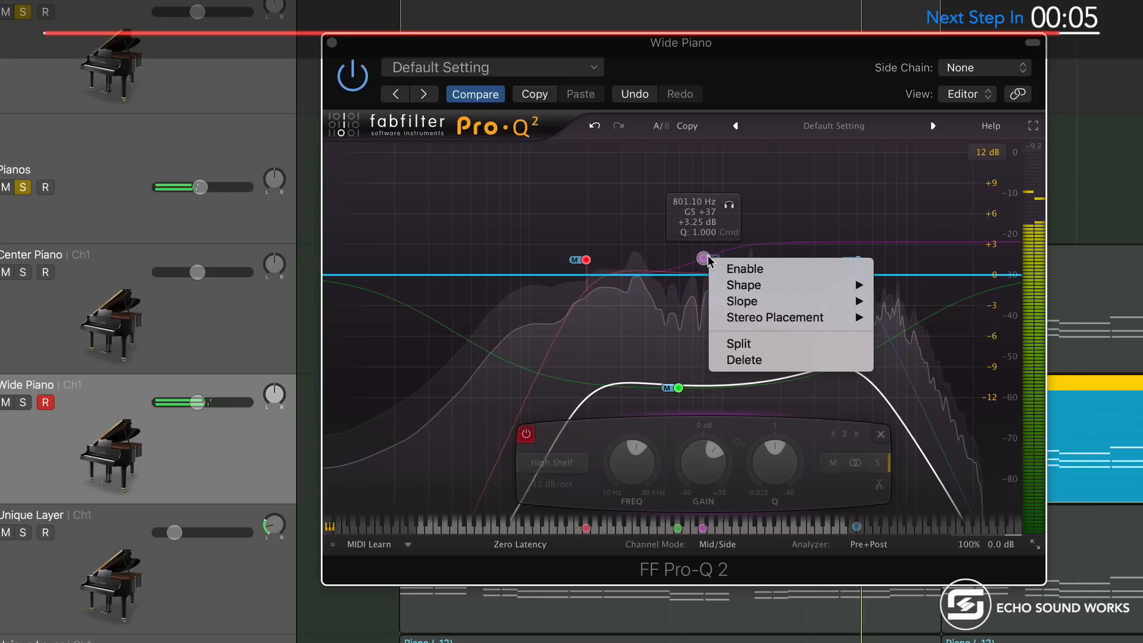
left_click(738, 265)
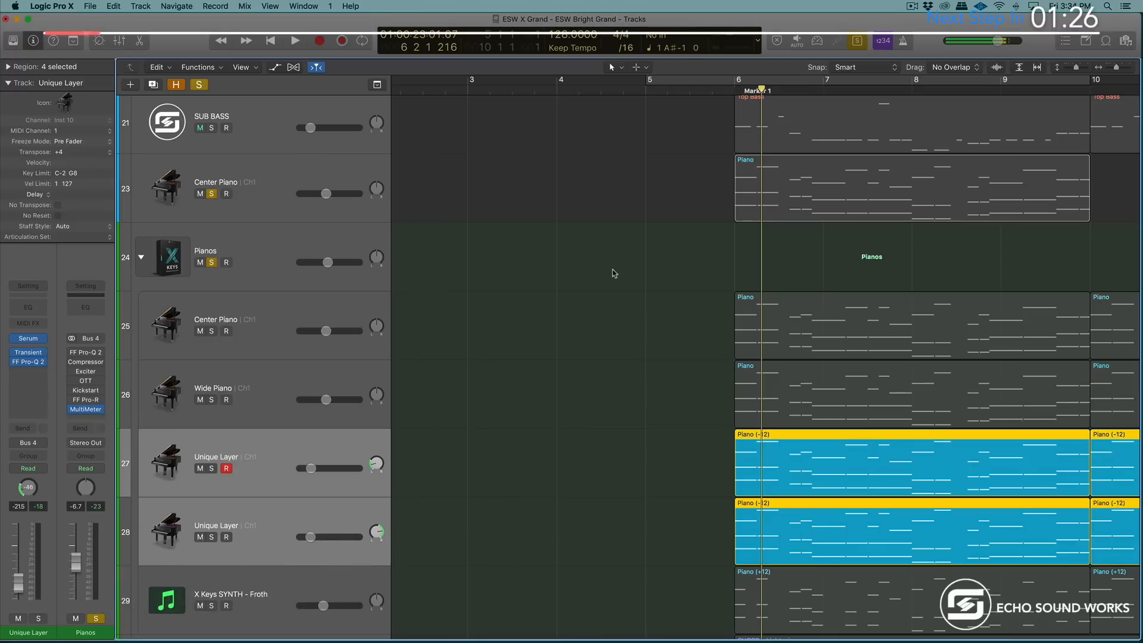
Step: Open Serum on the first Unique Layer track and play it, adding the second Unique Layer's region to the playback
left_click(298, 440)
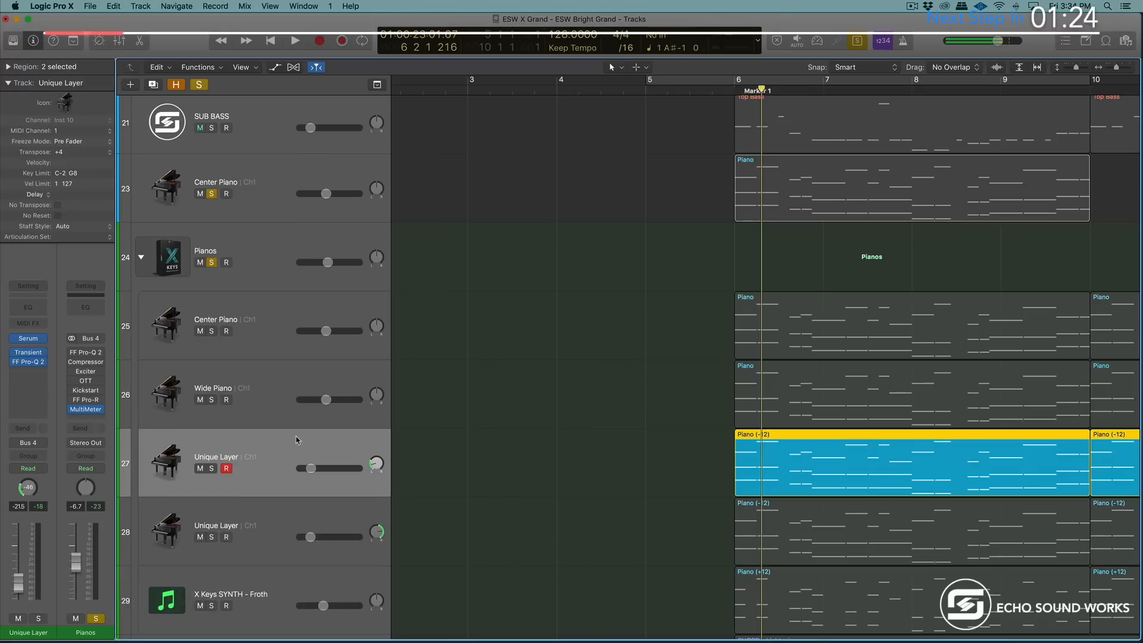
left_click(284, 519, "shift")
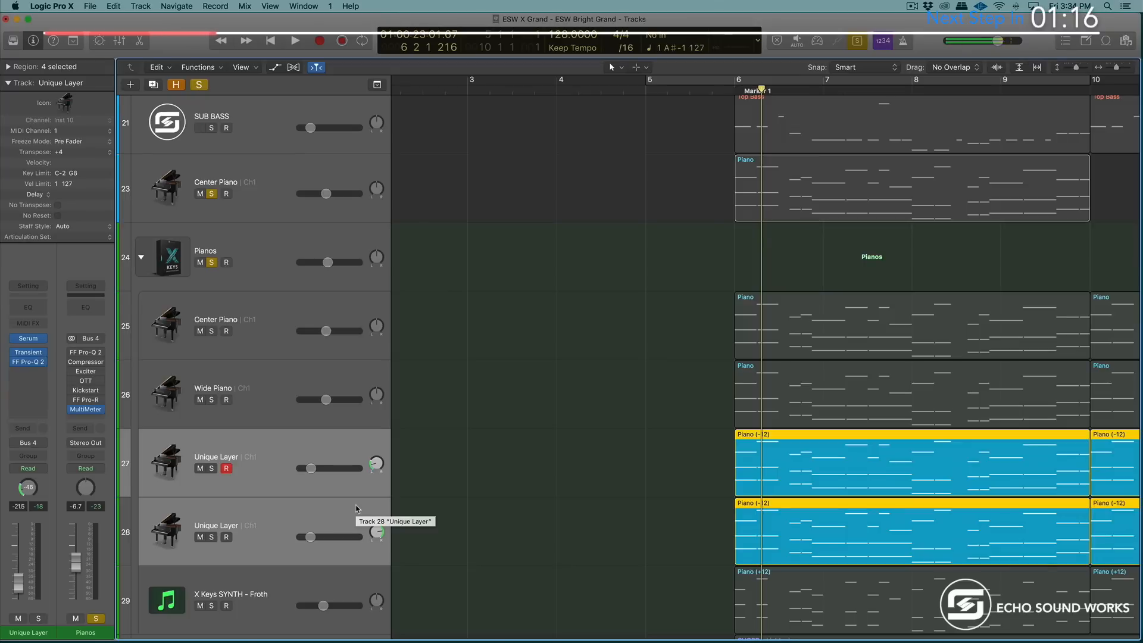
left_click(269, 451)
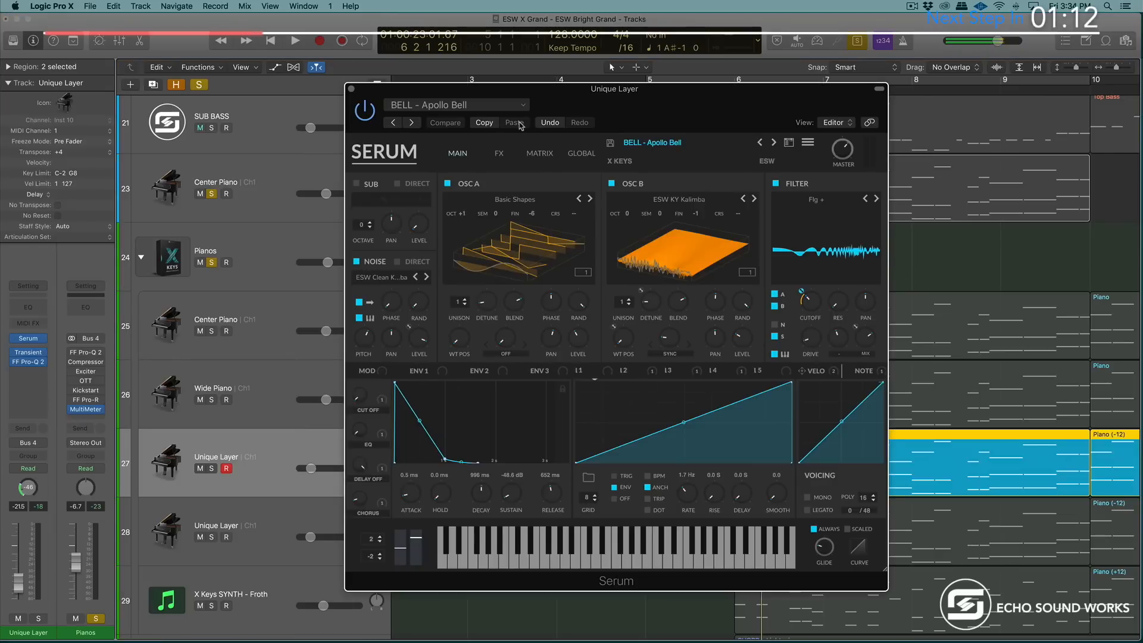
key("space")
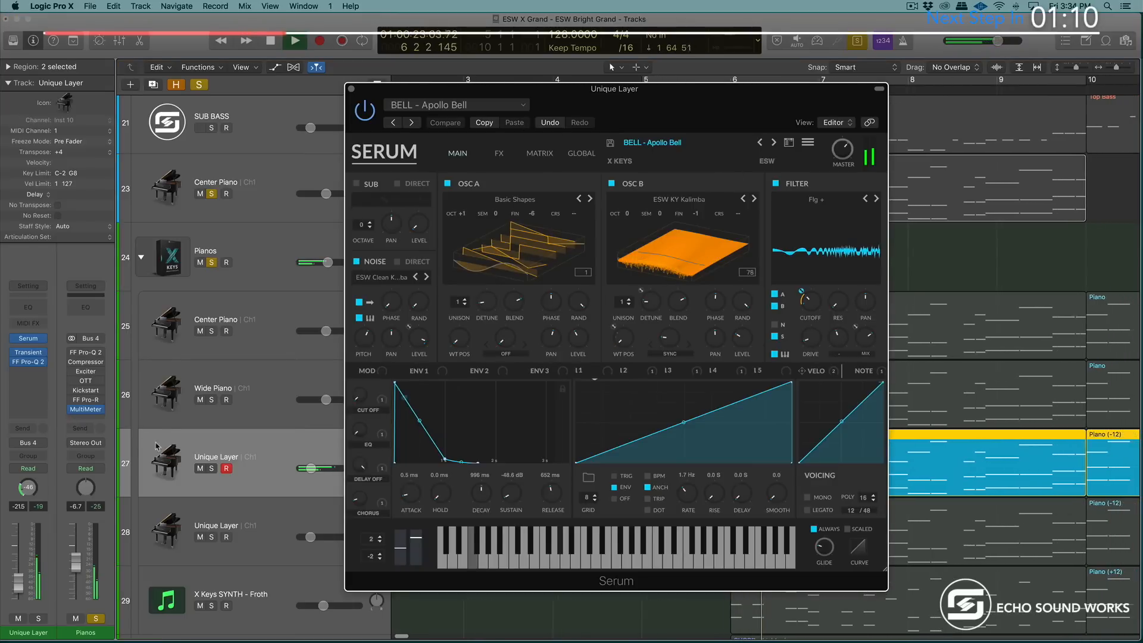
left_click(942, 547, "shift")
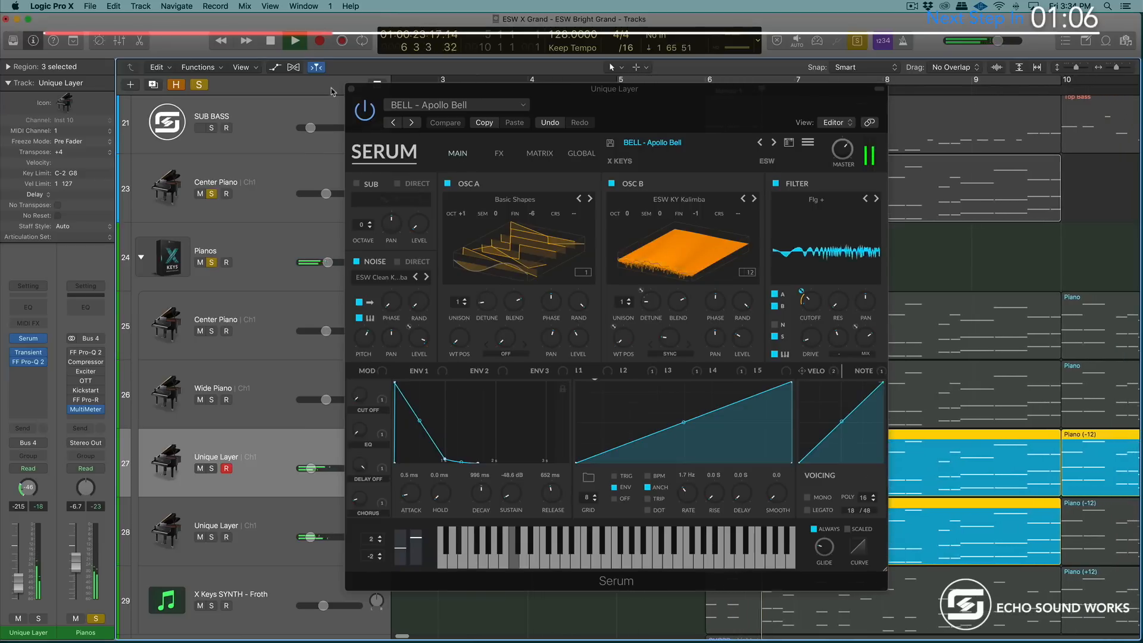
left_click(351, 89)
Step: Stop playback and examine the BELL - Apollo Bell patch in the second Unique Layer's Serum window
left_click(234, 531)
key("space")
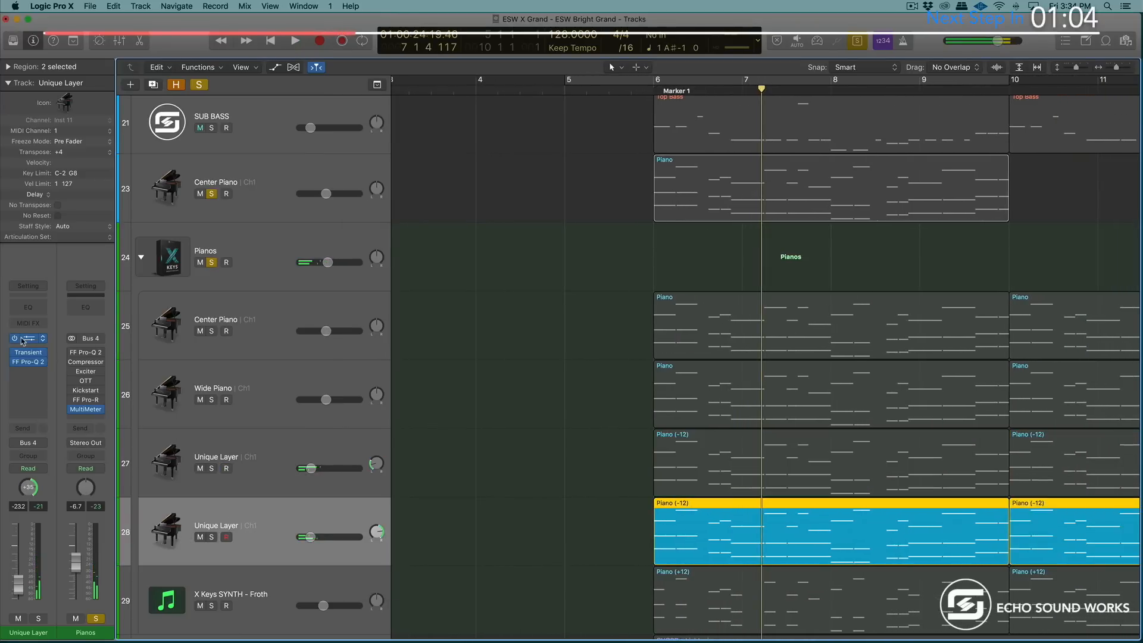
key("v")
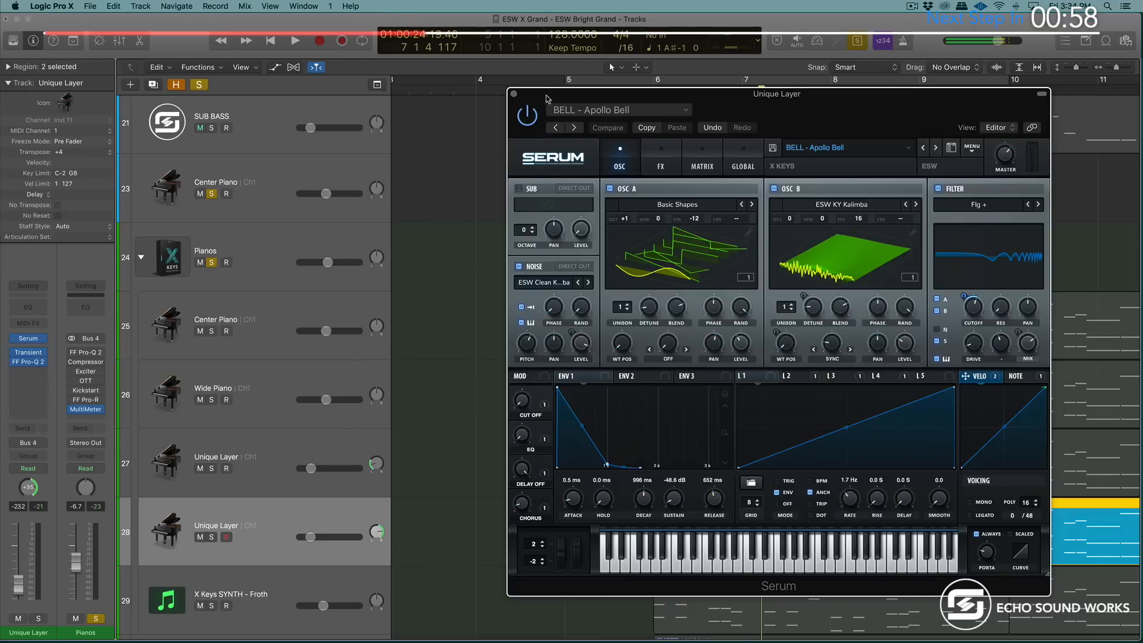
left_click(514, 94)
Step: Play both Unique Layer regions together and examine their stereo image on the Pianos bus MultiMeter goniometer
left_click(718, 479, "shift")
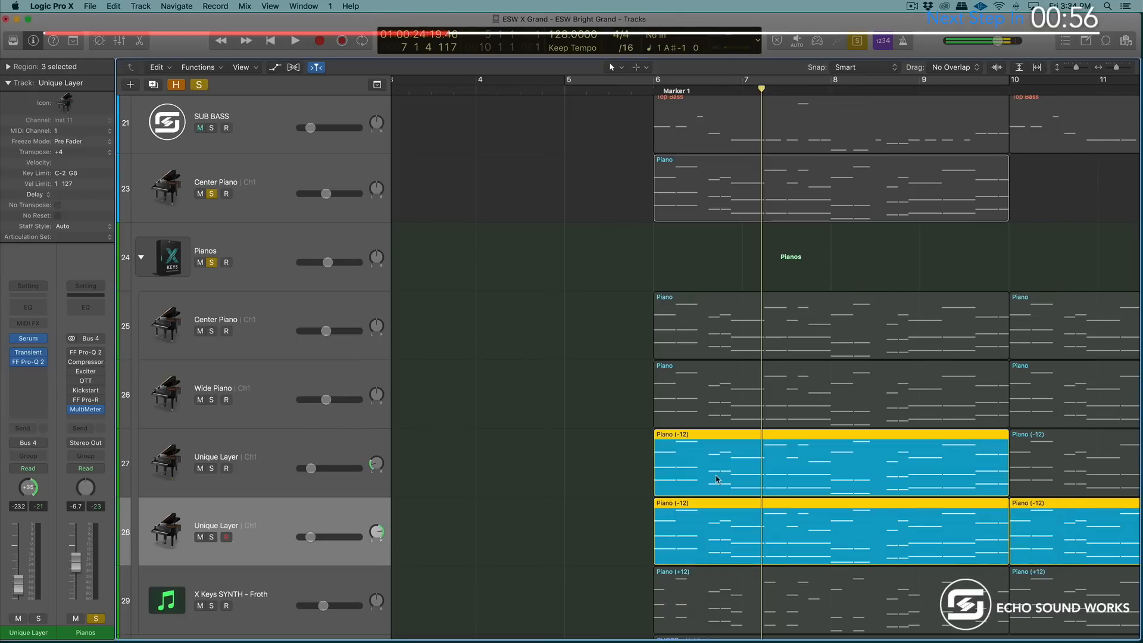
left_click(85, 409)
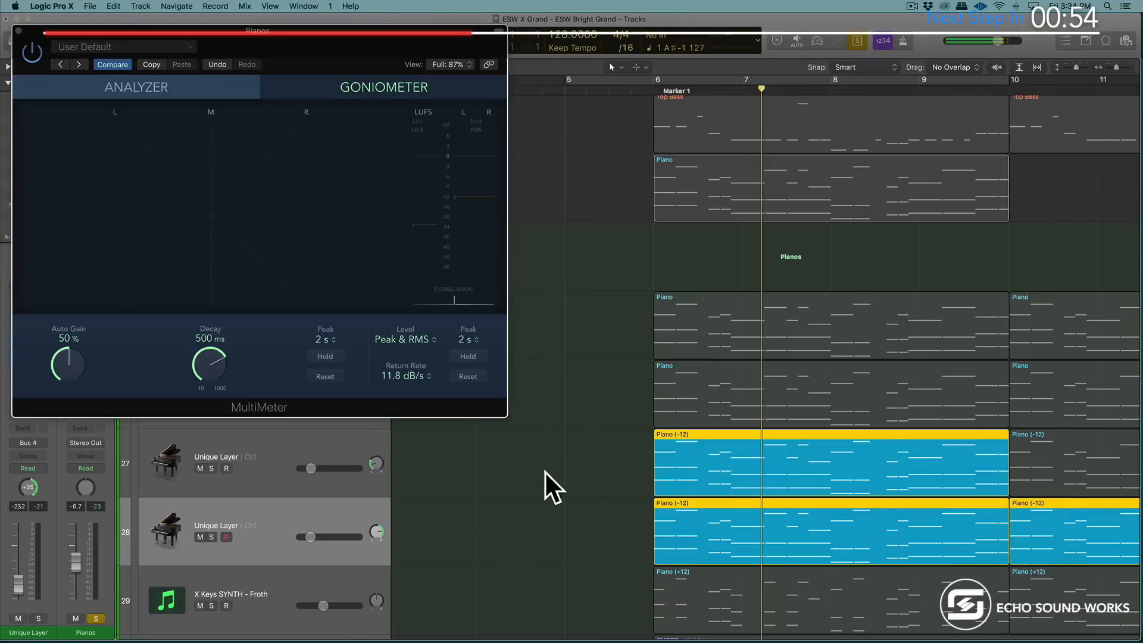
key("space")
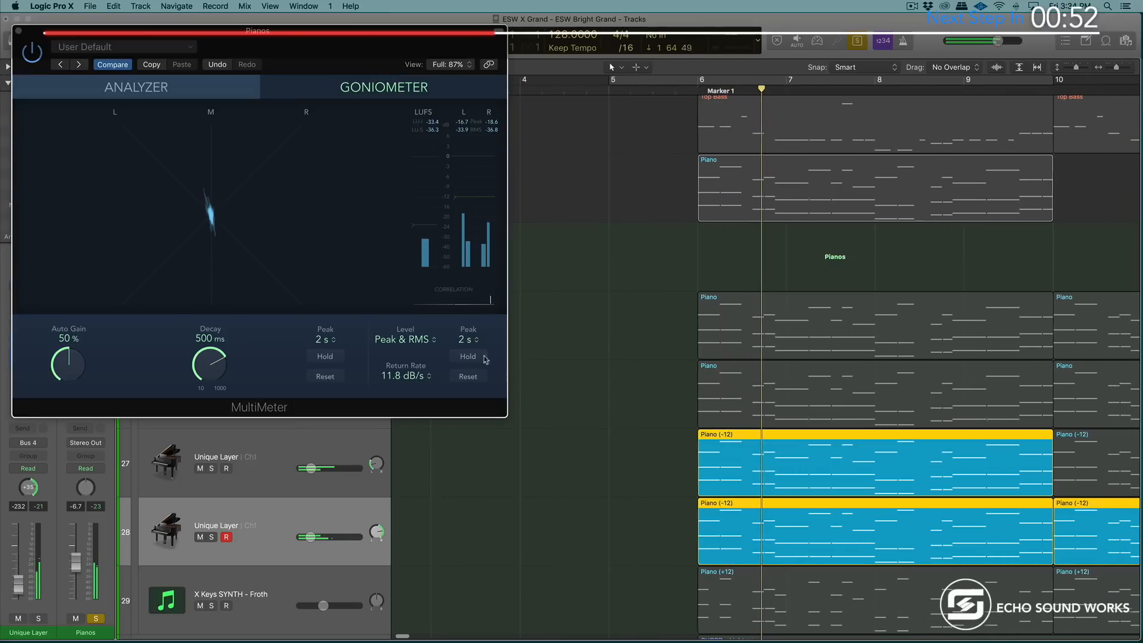
key("space")
key("super+w")
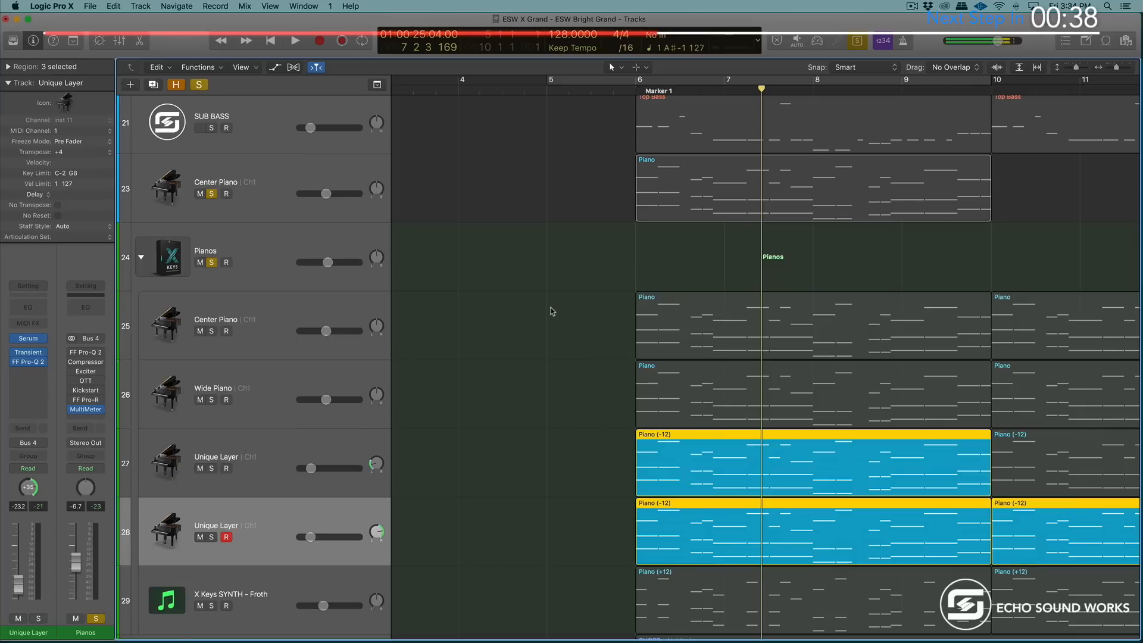
Step: Select both Unique Layer tracks and raise their volumes together, setting the first to about -13.4 dB
left_click_drag(553, 313, 634, 550)
left_click(337, 485)
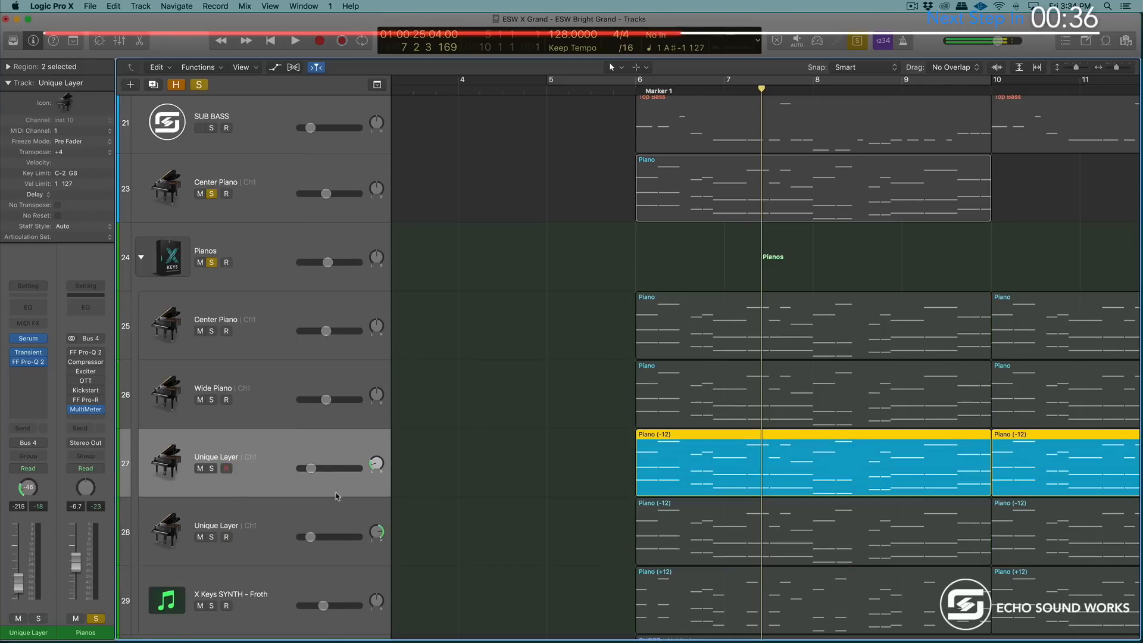
left_click(336, 509, "shift")
left_click_drag(310, 468, 311, 468)
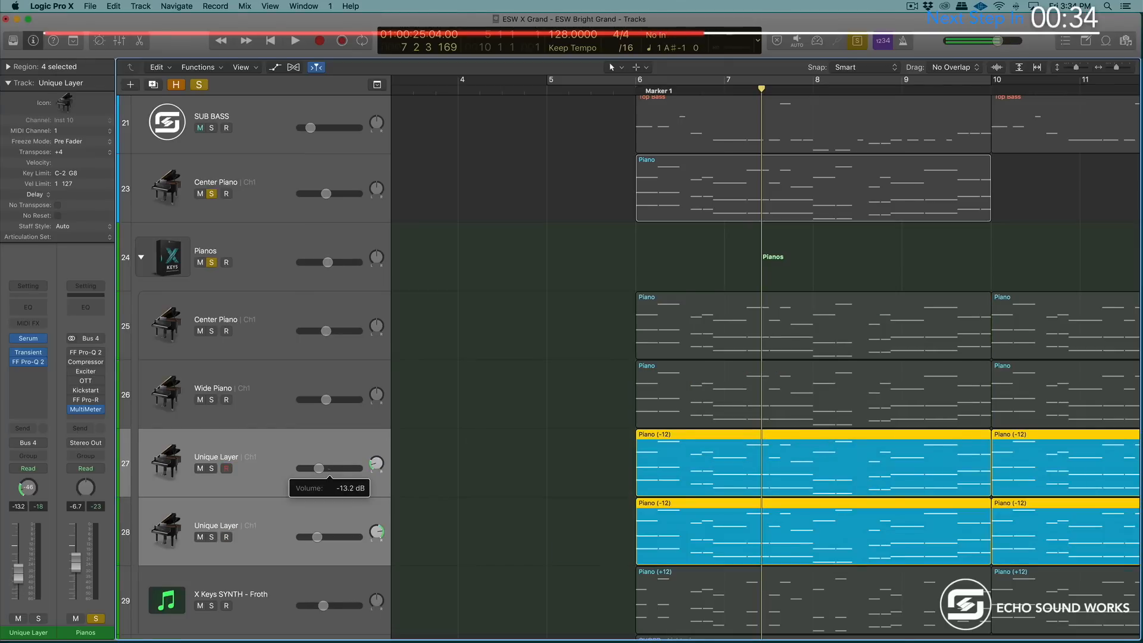
Step: Play all four piano layers together and lower both Unique Layer volumes, setting the first to -16.8 dB
left_click_drag(569, 331, 1034, 562)
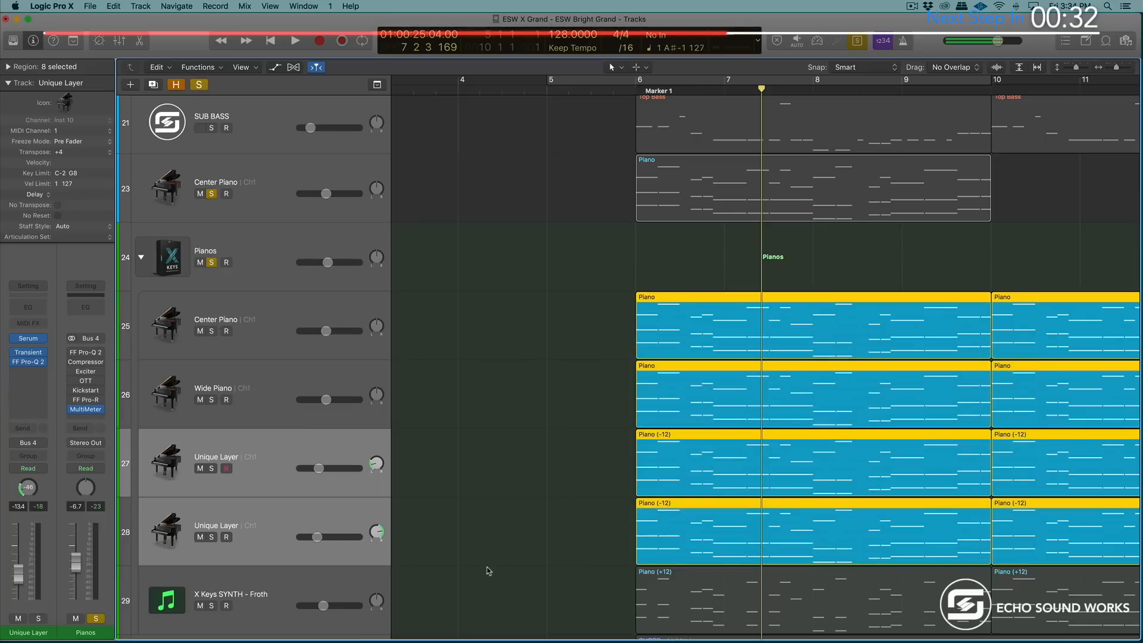
key("space")
left_click_drag(319, 468, 314, 469)
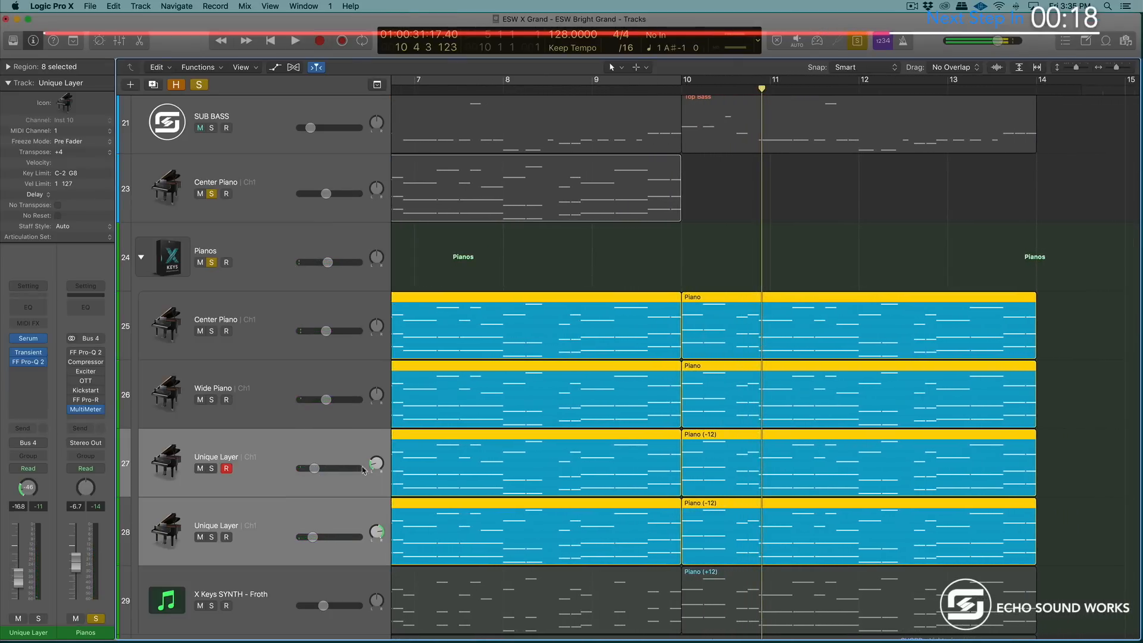
Step: Select the first Unique Layer track and examine its Transient Master settings and FF Pro-Q 2 low-cut curve
left_click(282, 468)
key("Down")
left_click(283, 469)
left_click(278, 519)
left_click(269, 472)
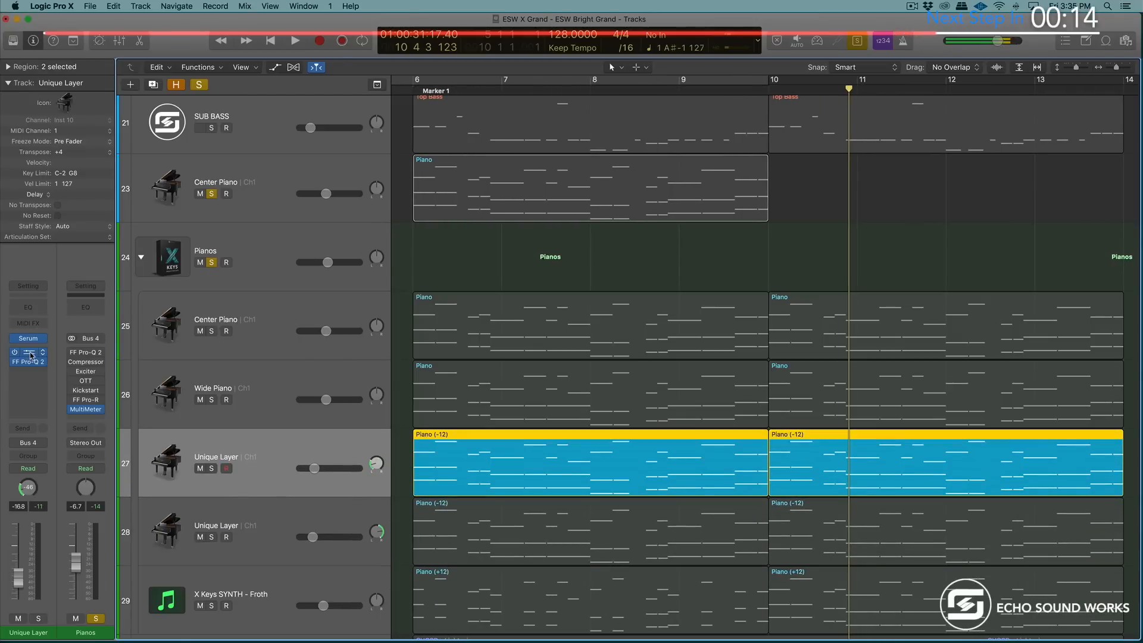
left_click(29, 354)
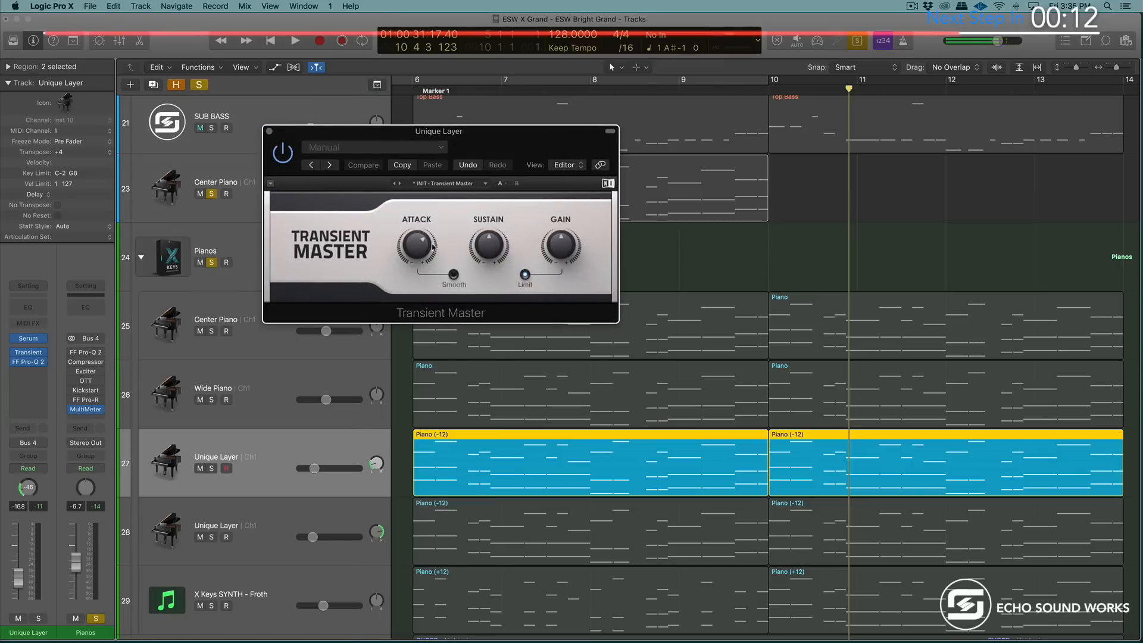
left_click(269, 131)
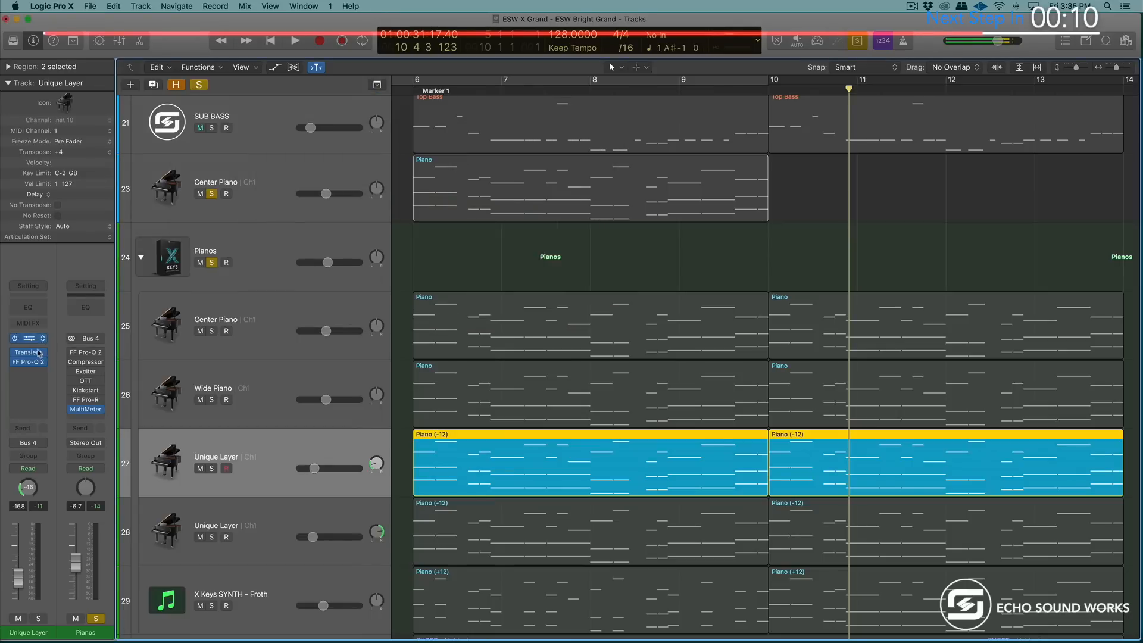
left_click(28, 361)
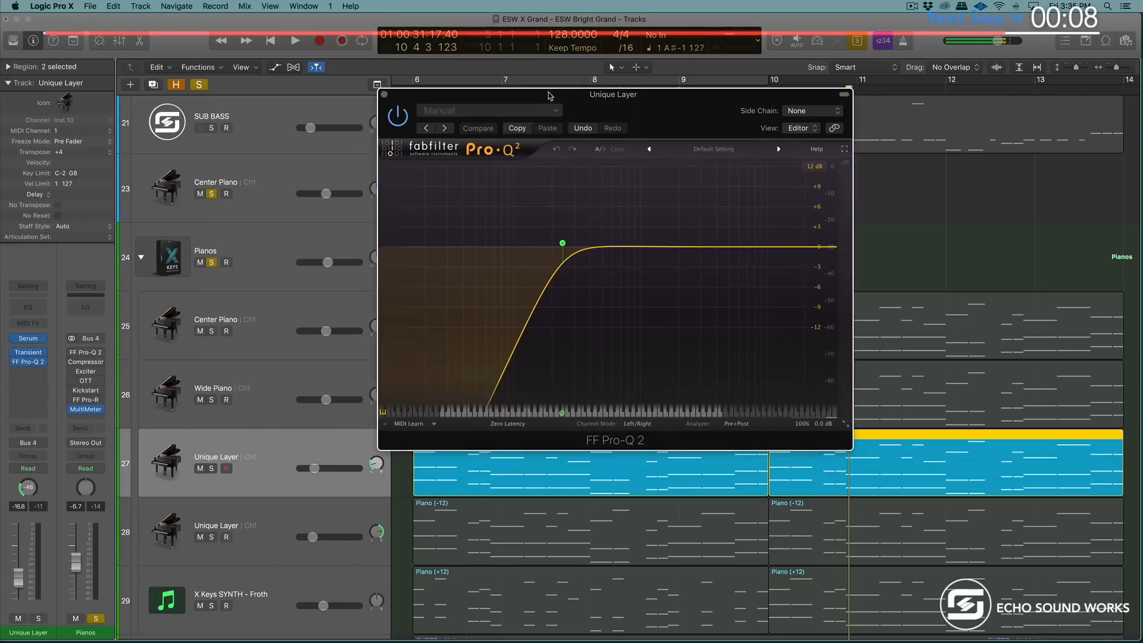
mouse_move(566, 247)
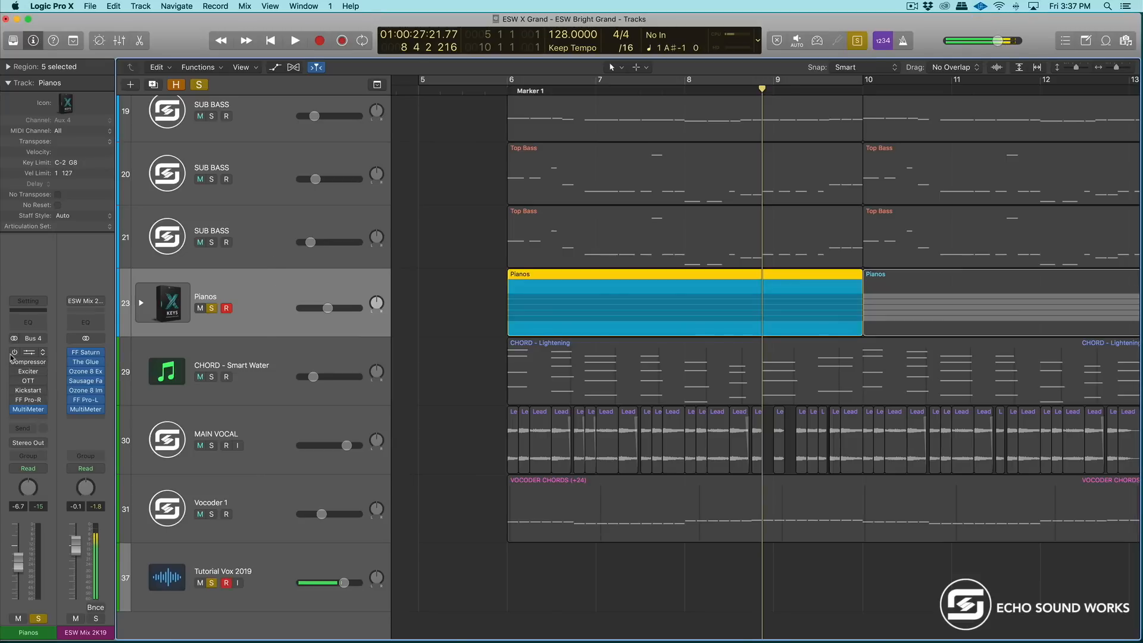
Step: Enable the Pianos group's bypassed effects from FF Pro-Q 2 through FF Pro-R
left_click_drag(11, 355, 11, 398)
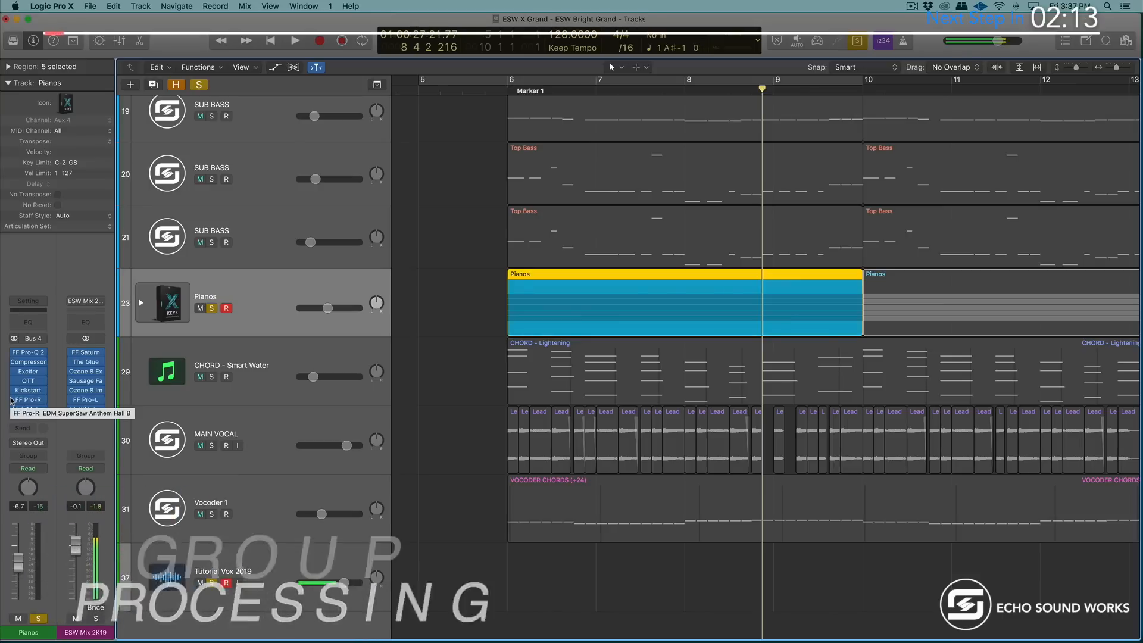
Step: Open the Pianos group's FF Pro-Q 2 and lower its low-cut frequency to about 111 Hz while playing the pianos
left_click(33, 355)
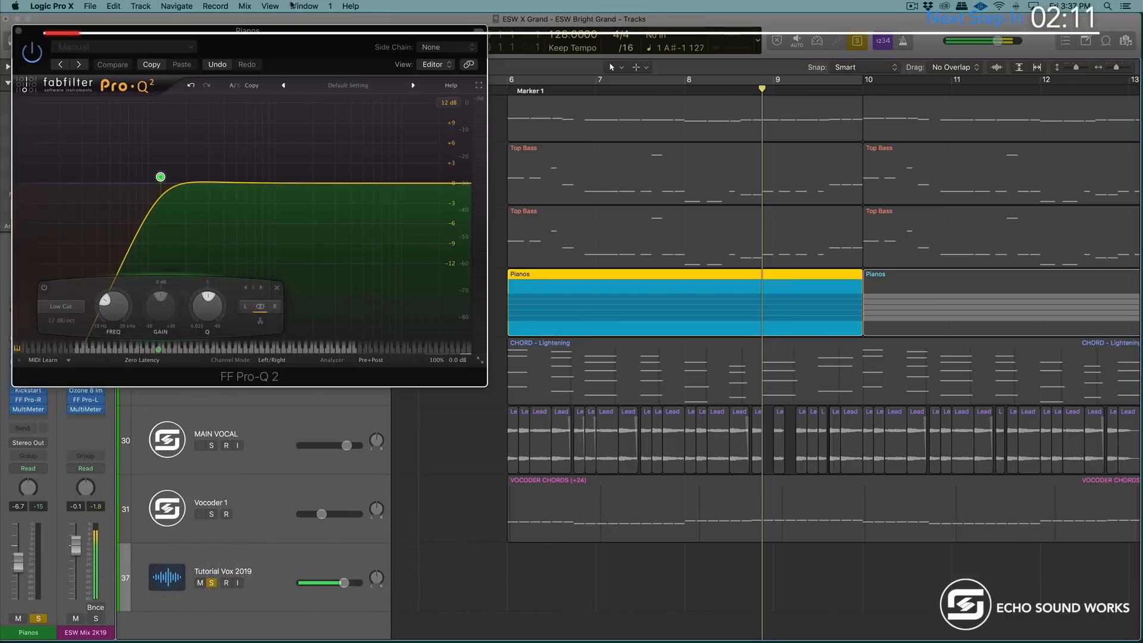
left_click_drag(300, 63, 710, 133)
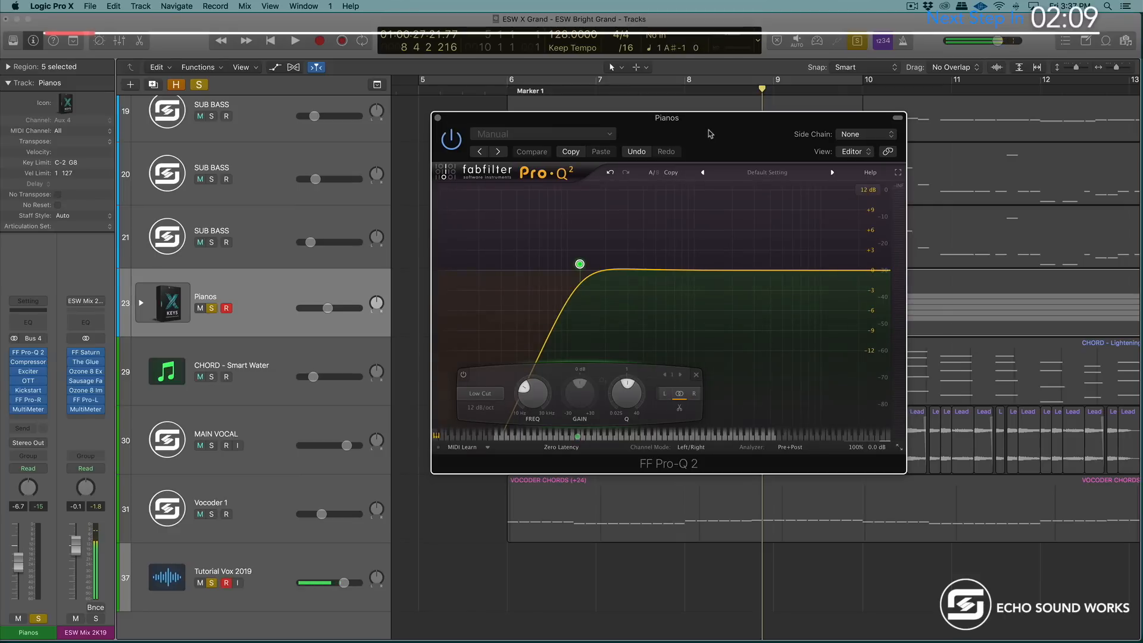
left_click_drag(580, 263, 577, 264)
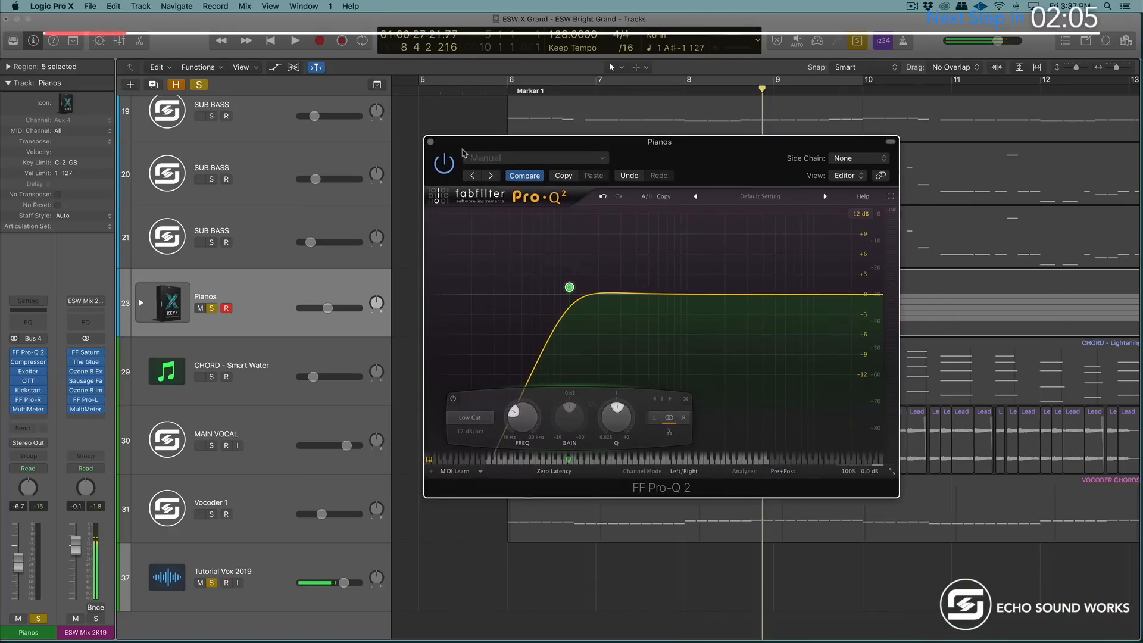
key("space")
mouse_move(569, 286)
left_mouse_down()
mouse_move(421, 281)
mouse_move(565, 287)
left_mouse_up()
key("space")
left_click(488, 158)
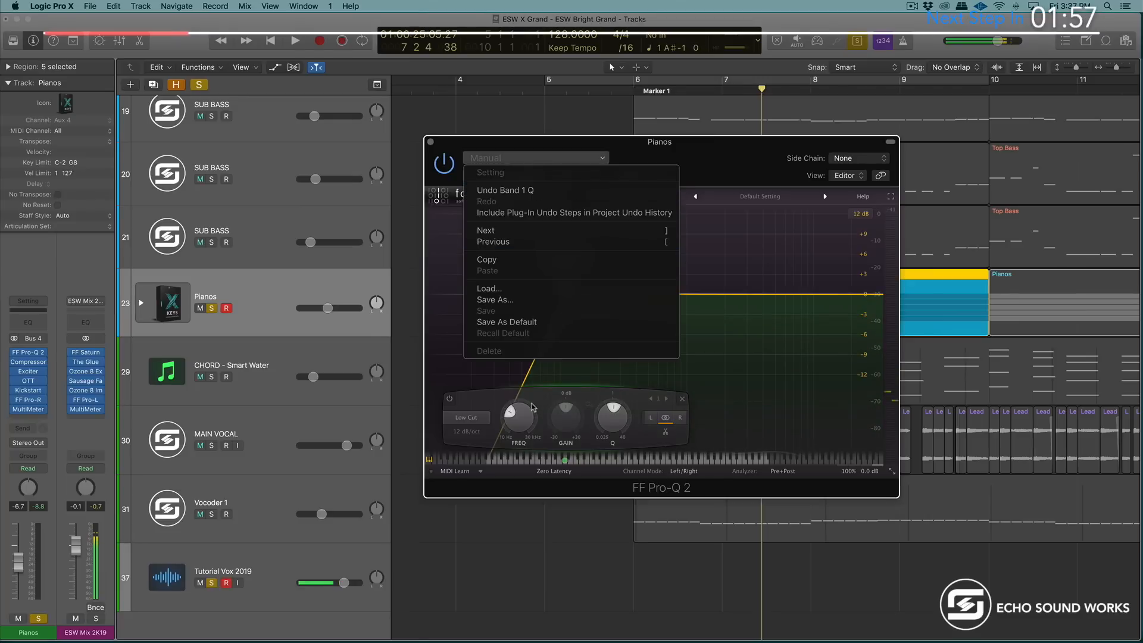
Step: Solo the first SUB BASS track and play it with the Pianos group to check the low cut, closing the EQ
left_click(440, 138)
left_click_drag(441, 138, 513, 251)
left_click(677, 128)
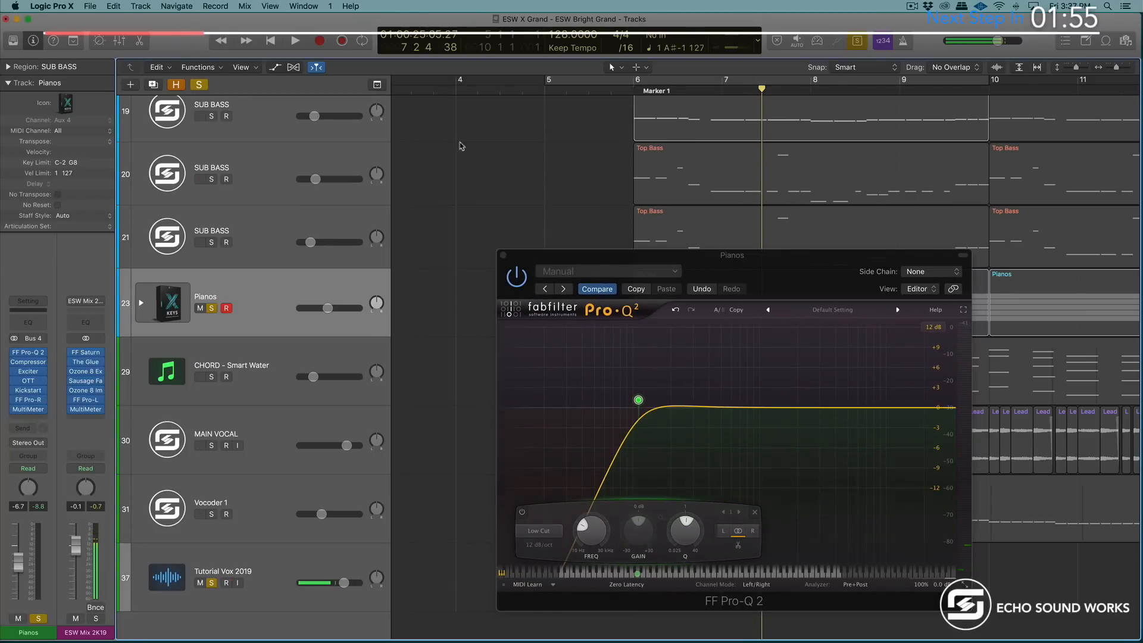
scroll(255, 155, "up", 1)
left_click(211, 136)
key("space")
mouse_move(692, 258)
left_mouse_down()
mouse_move(591, 121)
mouse_move(551, 111)
left_mouse_up()
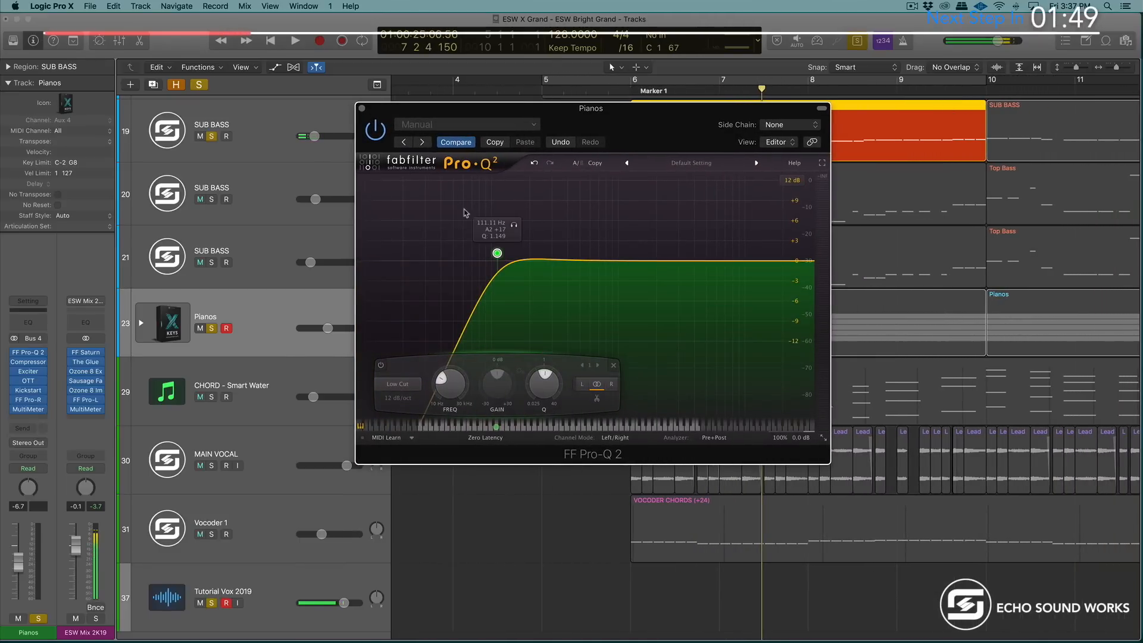
left_click(361, 109)
Step: Examine the Pianos group's Compressor with the FET Electric Piano preset while playing the Pianos region
mouse_move(28, 365)
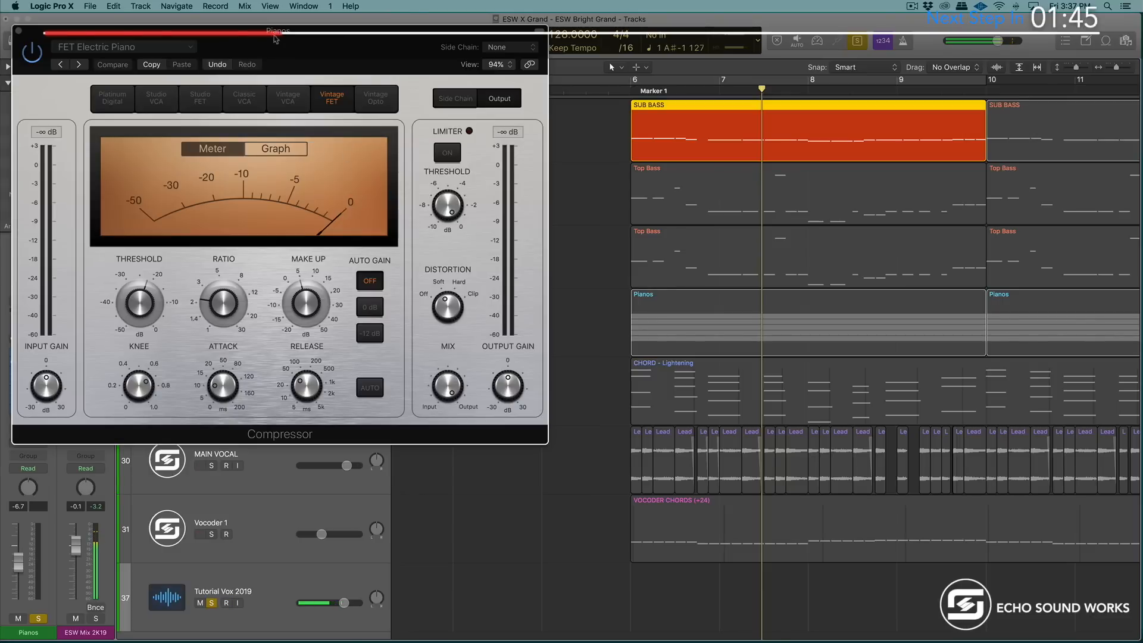
left_click(663, 309)
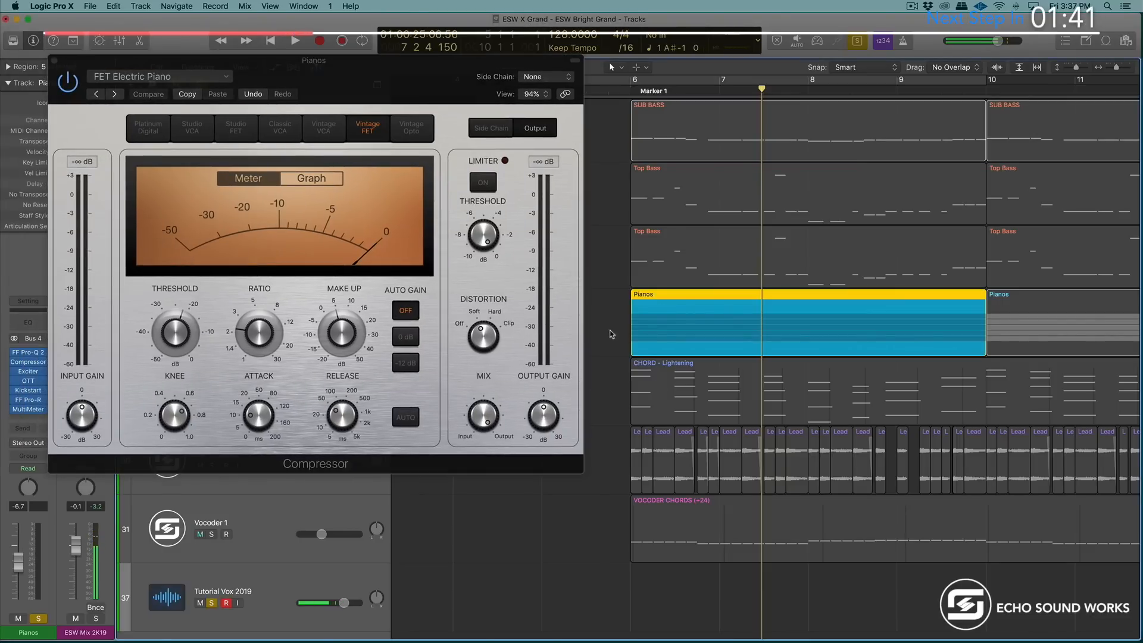
key("space")
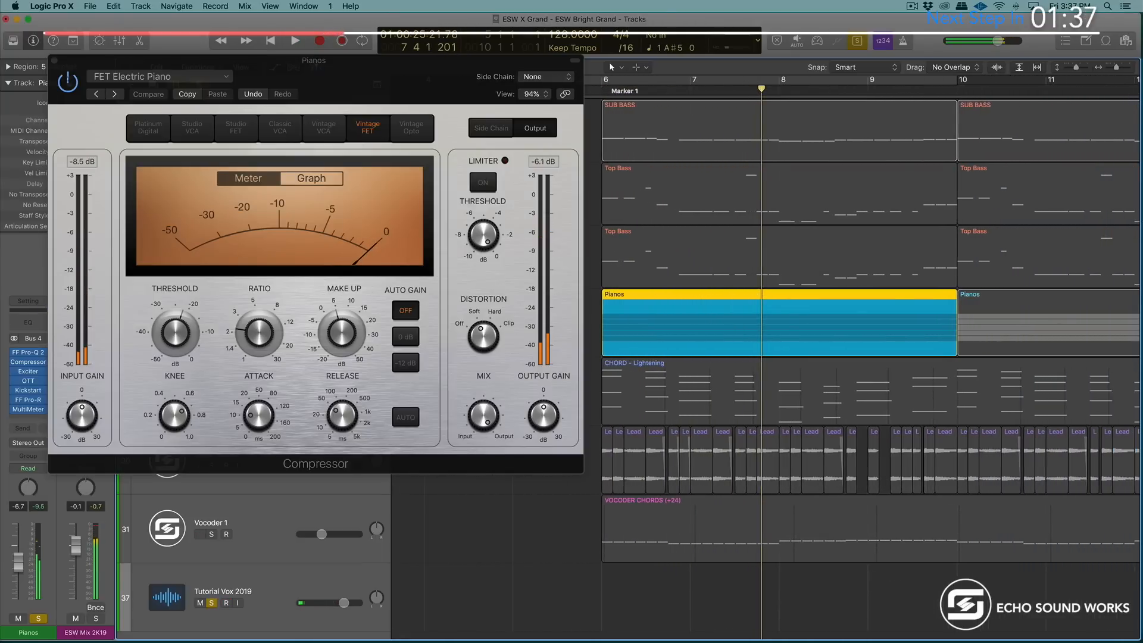
left_click(54, 60)
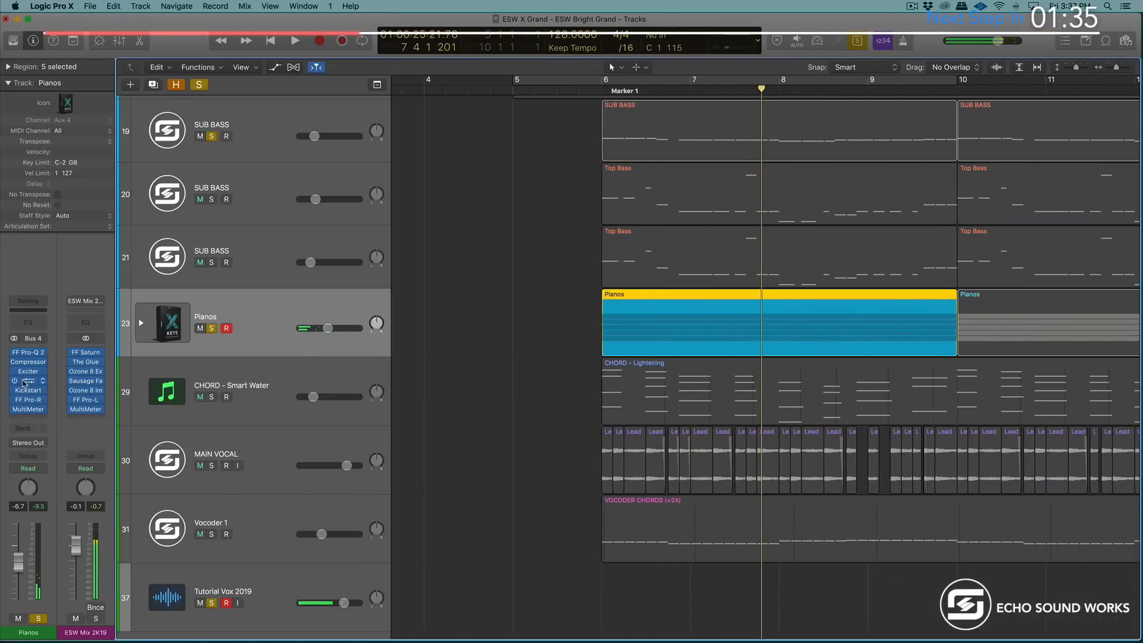
Step: Open the Pianos group's Exciter, enlarged to 132%, with its dry signal off and the effects after it bypassed
left_click(26, 371)
left_click_drag(123, 22, 369, 88)
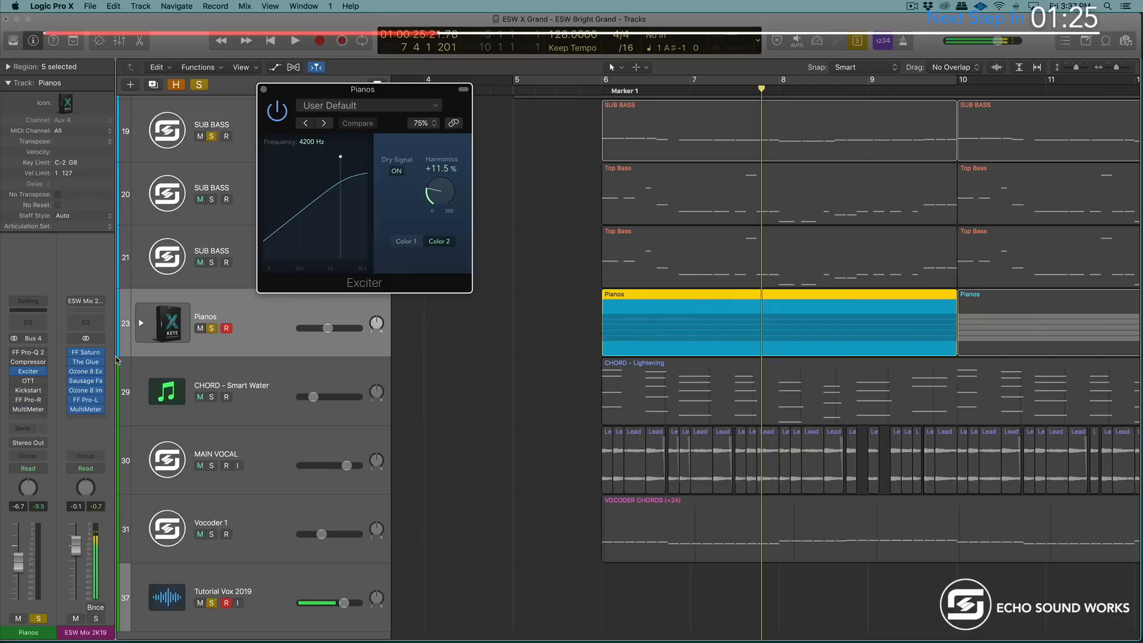
left_click_drag(469, 286, 634, 401)
left_click_drag(524, 117, 469, 158)
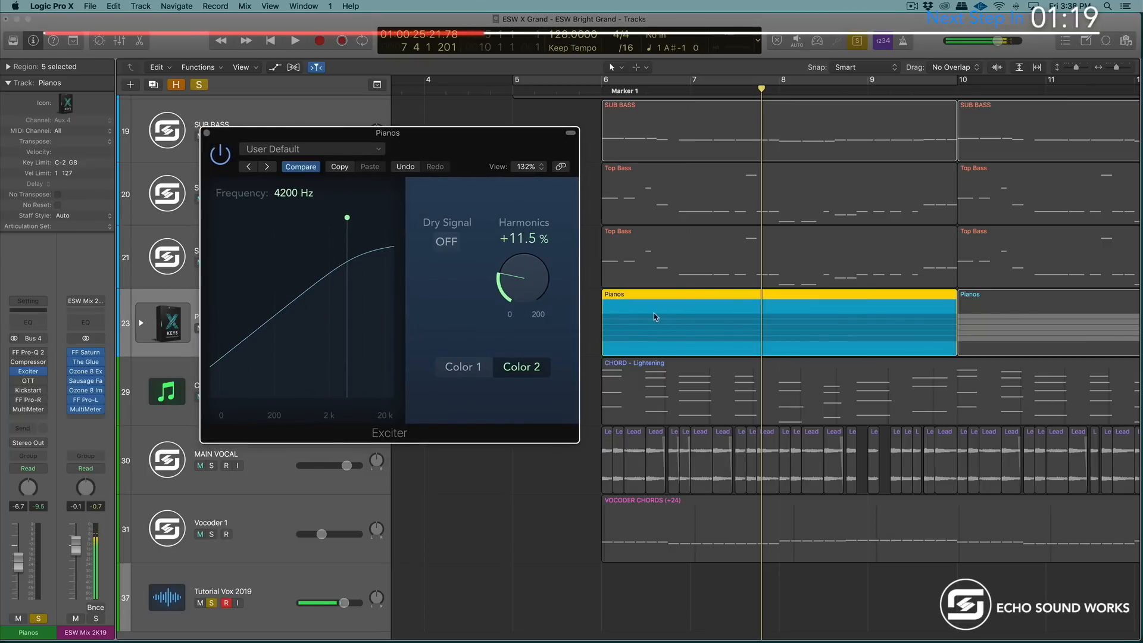
Step: Set the Exciter's frequency to 1700 Hz and its harmonics to +20.5% with the dry signal on
key("shift+space")
left_click_drag(507, 292, 523, 268)
left_click_drag(356, 231, 266, 188)
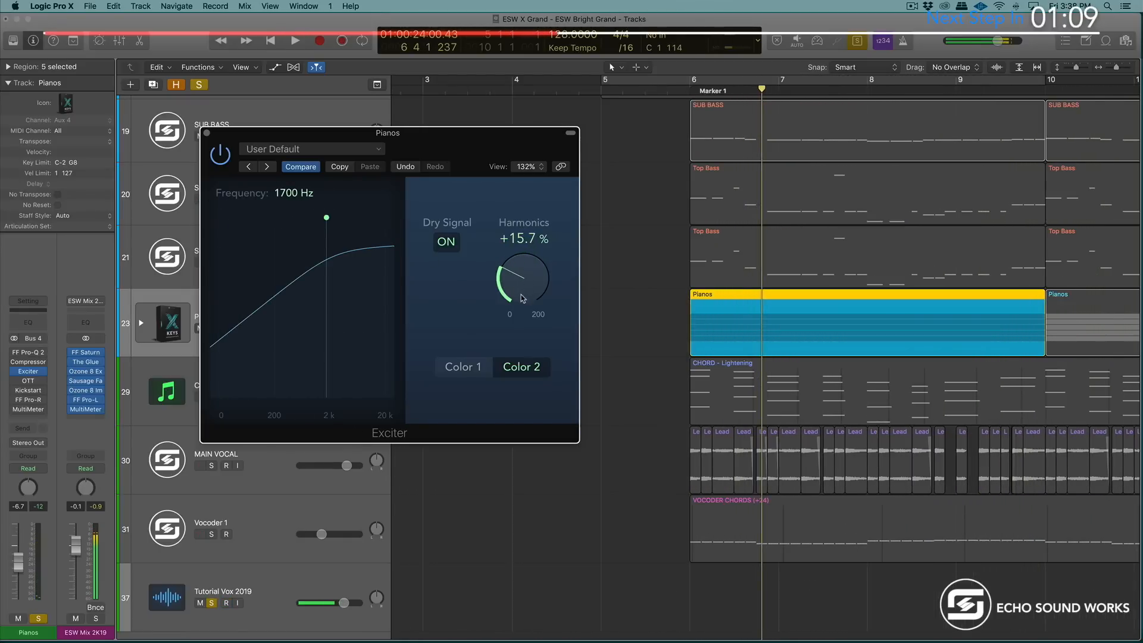
left_click_drag(522, 298, 522, 292)
Step: Play the pianos with the Exciter bypassed and enabled to compare the sound
key("space")
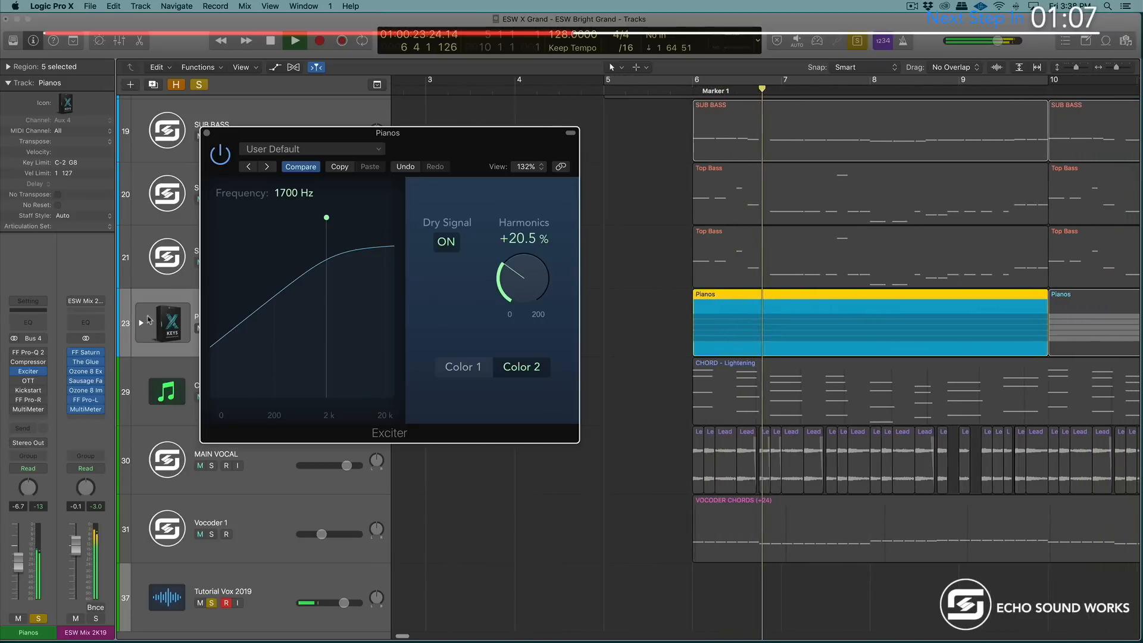
left_click(15, 372)
left_click(14, 372)
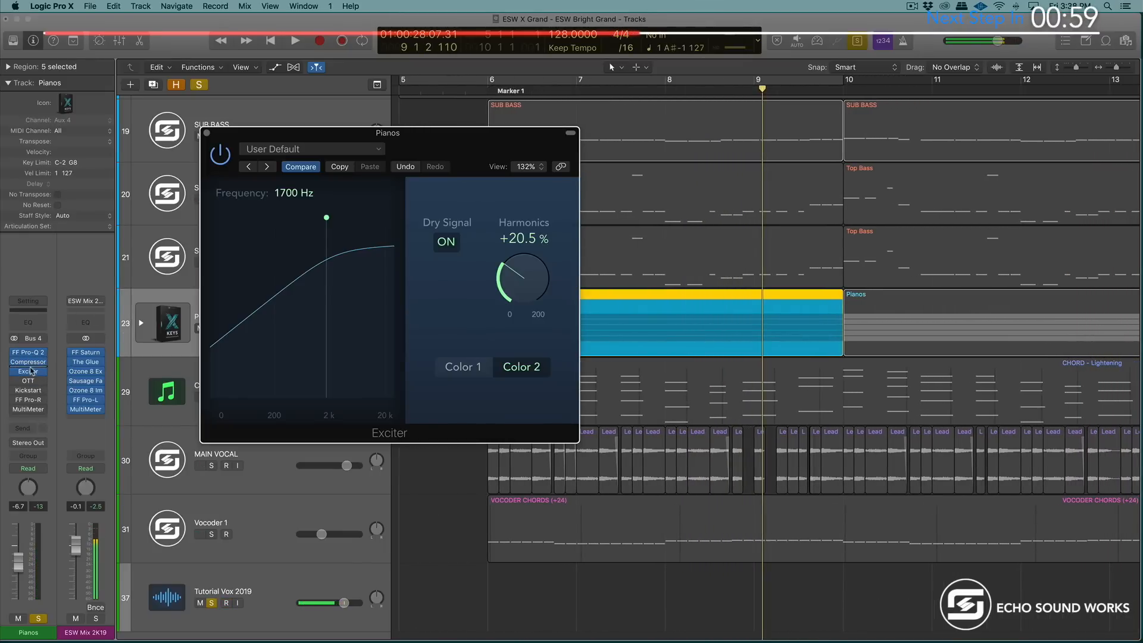
Step: Set the Exciter to 3500 Hz and +18.0% harmonics during playback, and lower the Pianos volume to -7.2 dB
key("space")
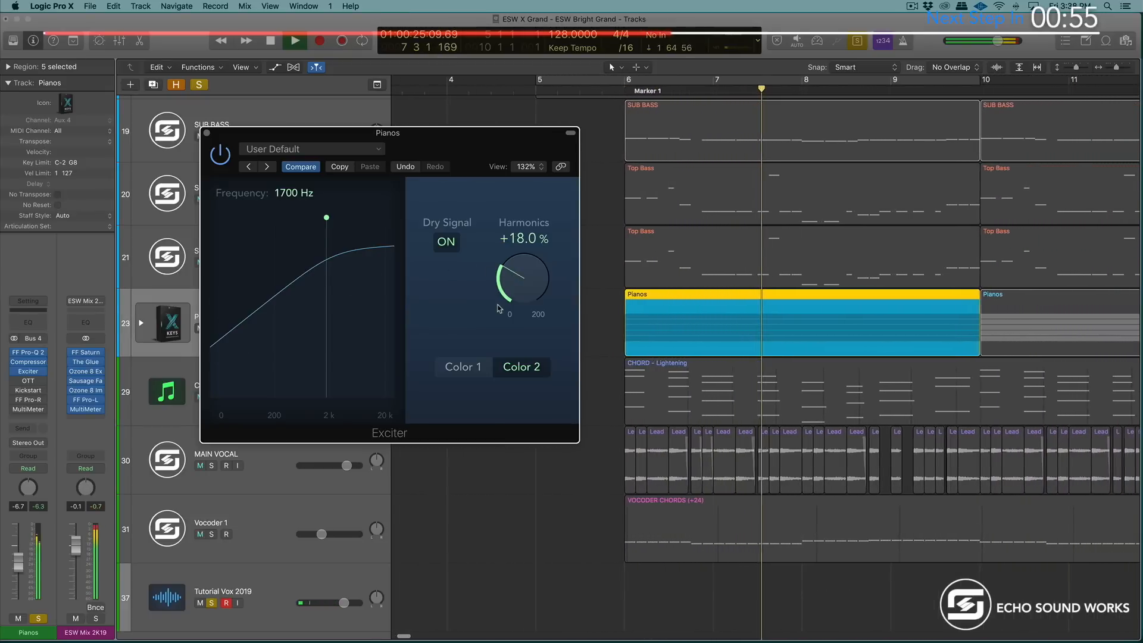
left_click_drag(19, 562, 18, 563)
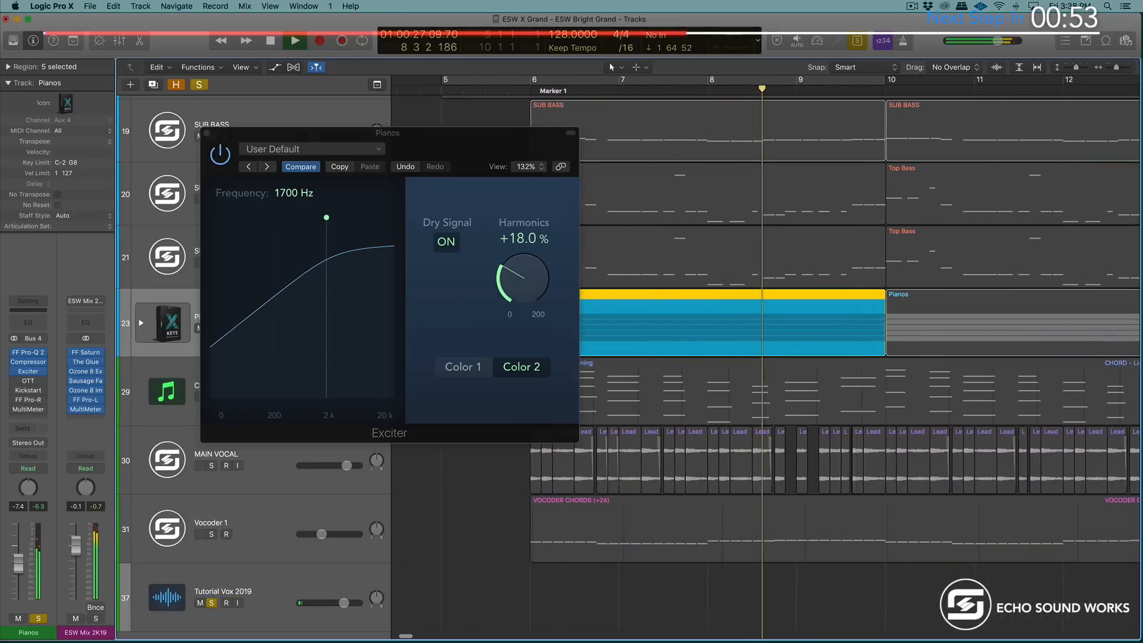
left_click_drag(326, 218, 345, 226)
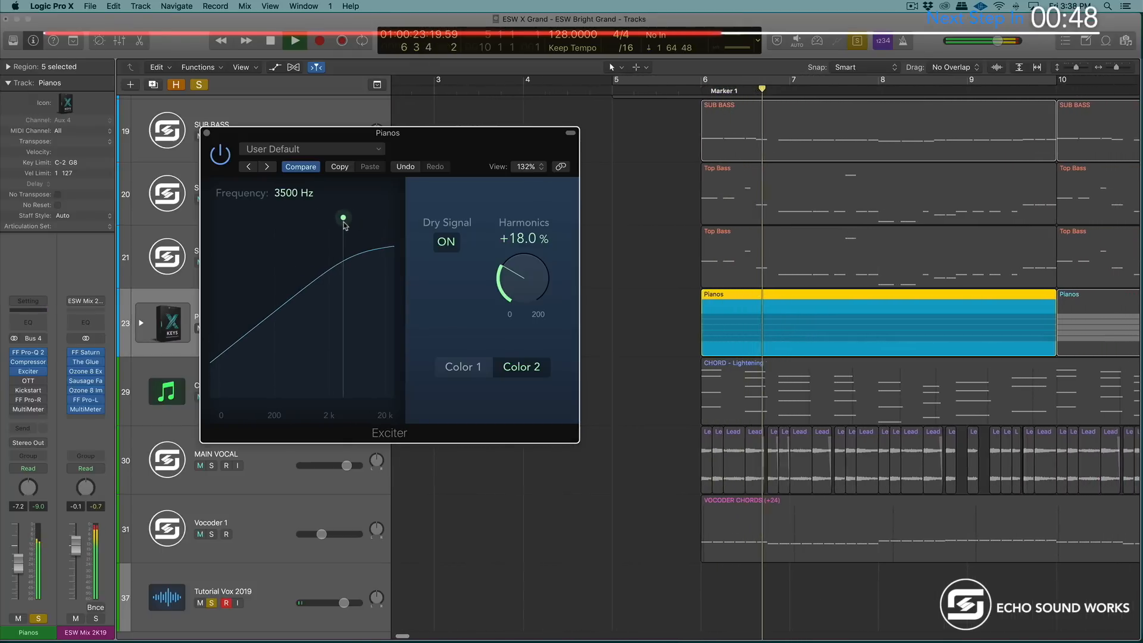
left_click(206, 134)
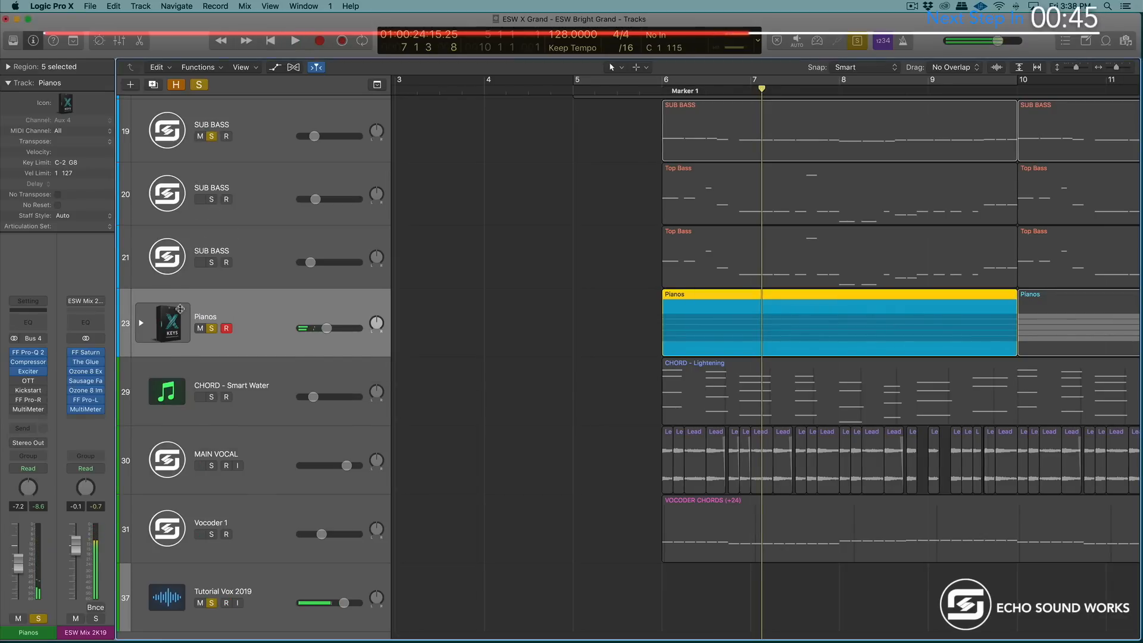
Step: Enable OTT on the Pianos group, set its depth to 22% and play the pianos through it
left_click(33, 382)
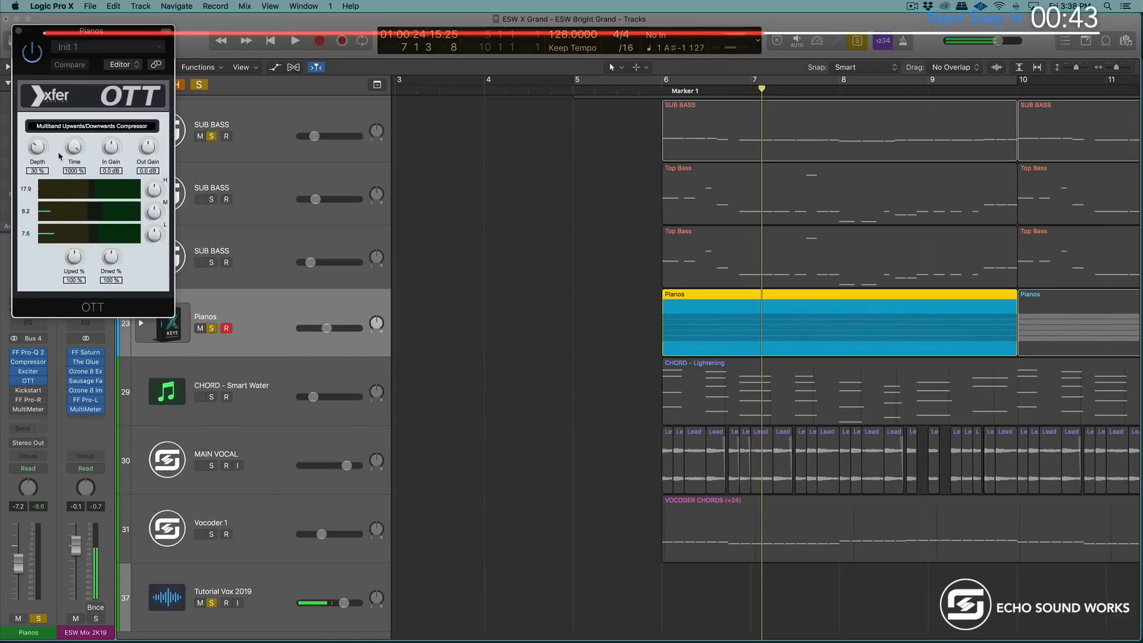
left_click_drag(81, 71, 563, 191)
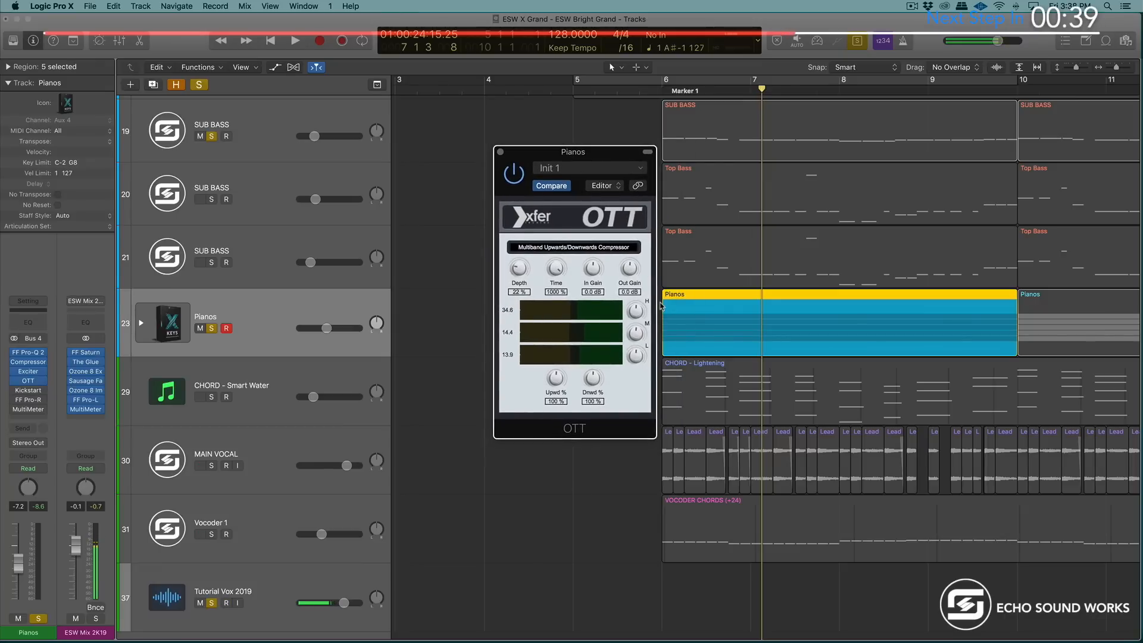
key("space")
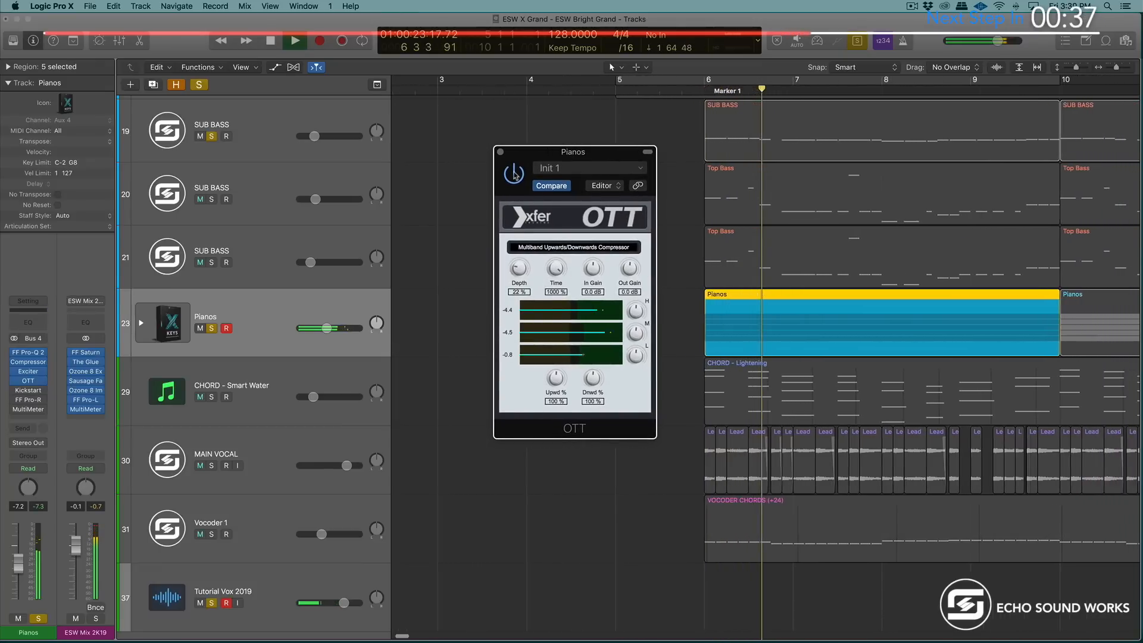
left_click(500, 151)
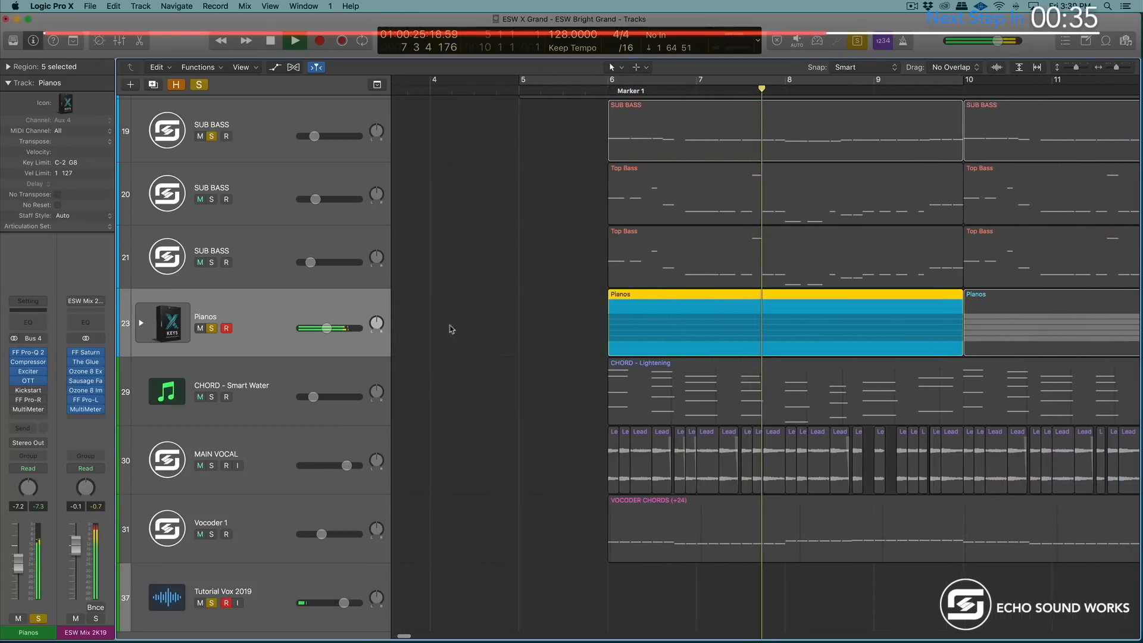
Step: Enable Kickstart on the Pianos group and examine its ducking curve and mix amount
left_click(28, 389)
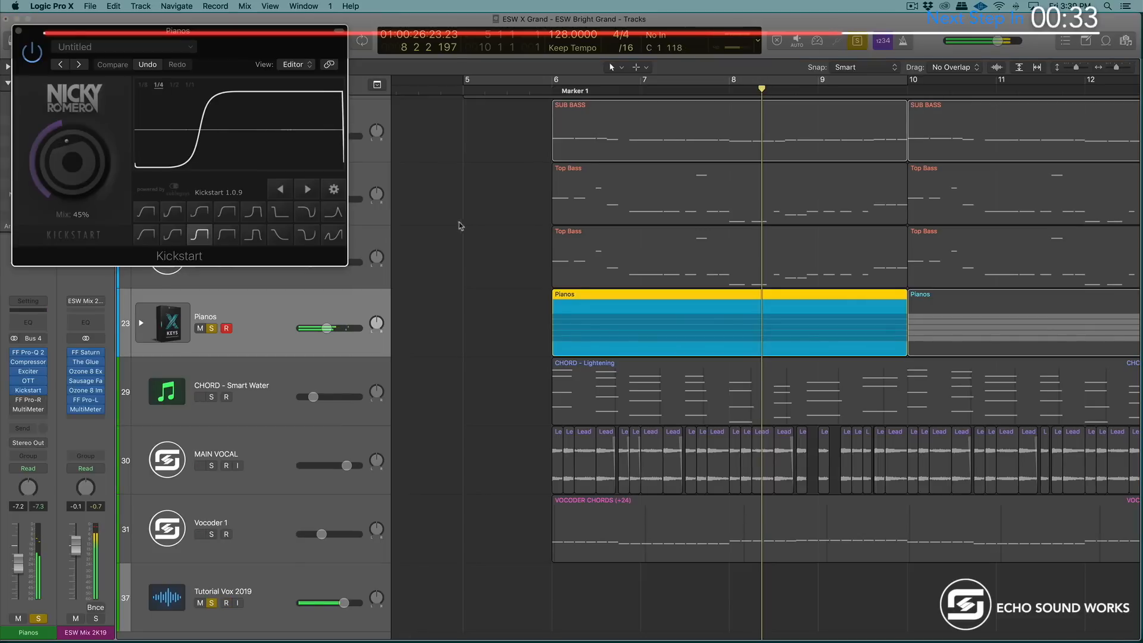
key("ctrl+s")
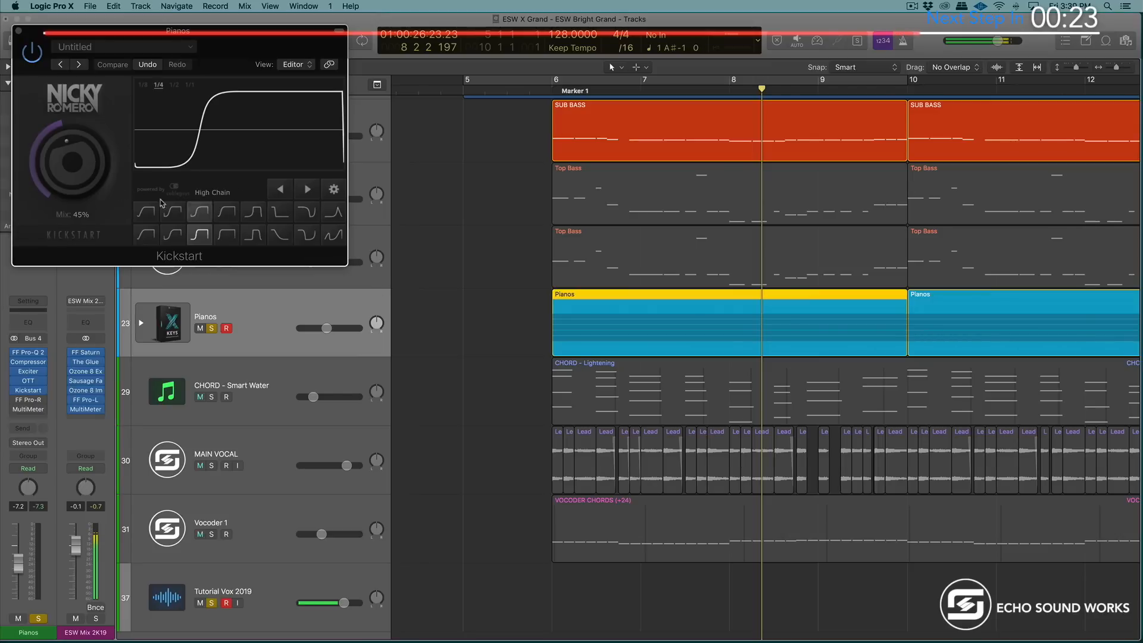
left_click(18, 31)
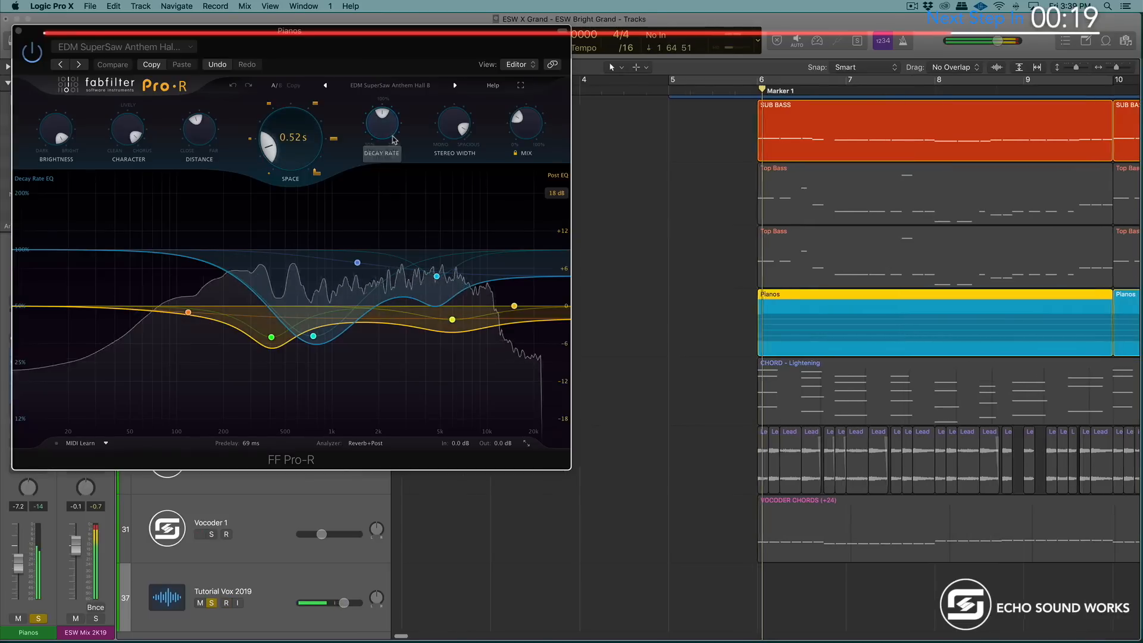
Step: Reduce the FF Pro-R reverb mix slightly on the Pianos group, close it and unsolo the SUB BASS and Pianos tracks
mouse_move(526, 123)
left_mouse_down()
mouse_move(526, 112)
mouse_move(526, 127)
left_mouse_up()
left_click_drag(31, 41, 142, 47)
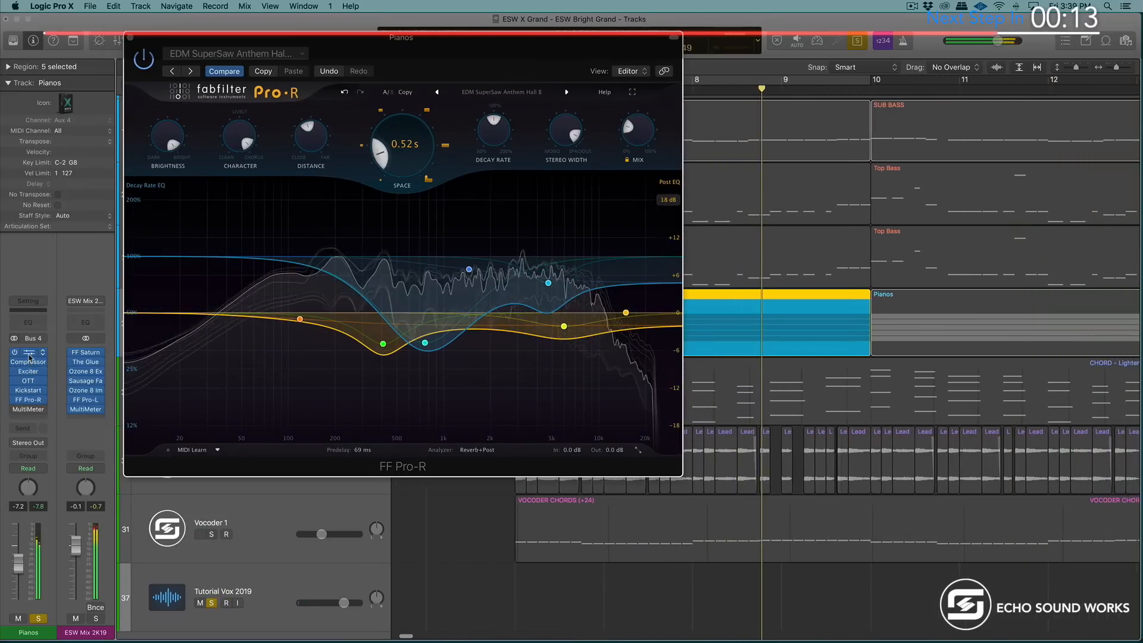
key("super+w")
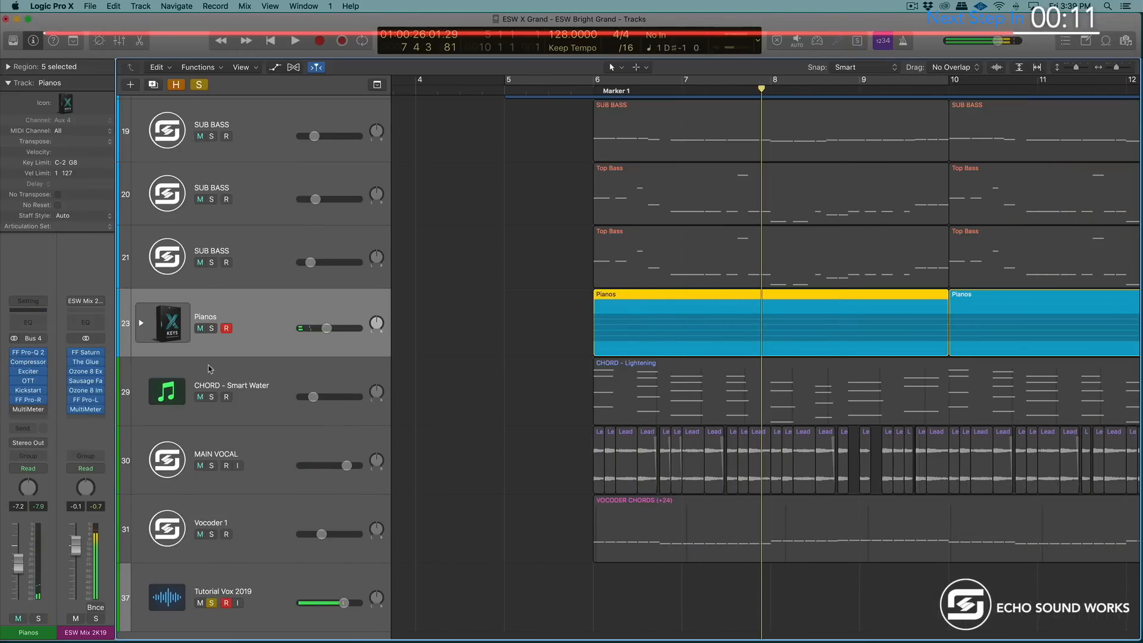
key("ctrl+m")
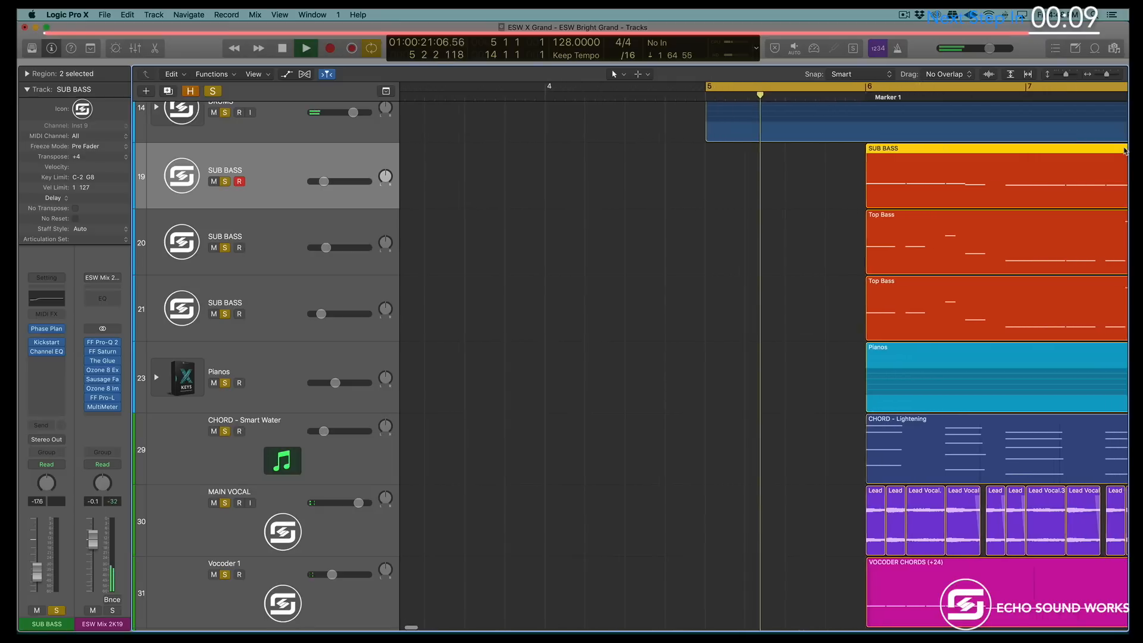